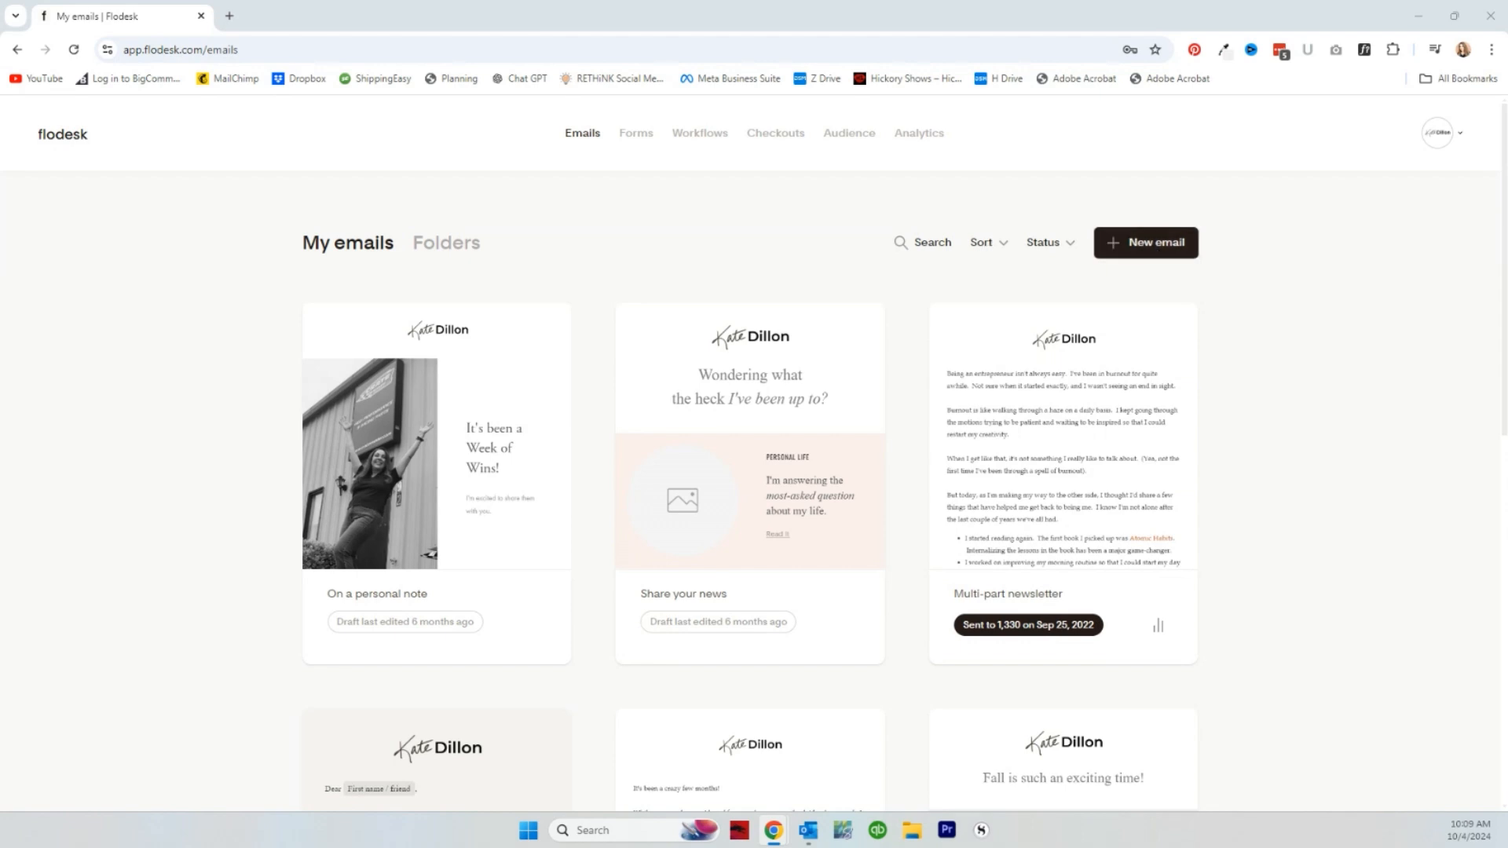
- Start a new email and browse the full gallery of email templates
left_click(1142, 244)
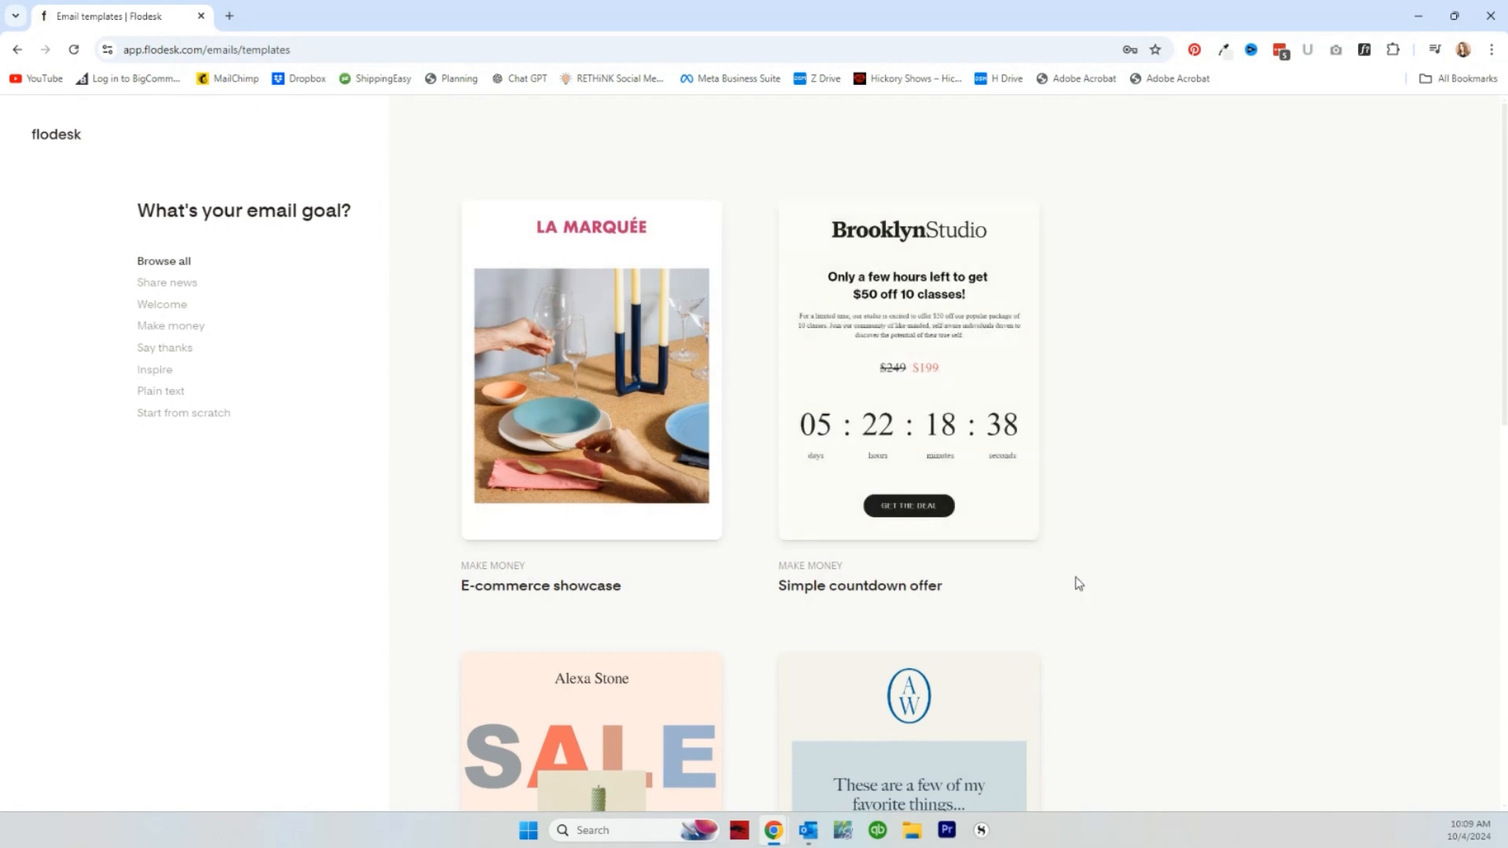
scroll(1143, 582, "down", 3)
scroll(1143, 581, "down", 4)
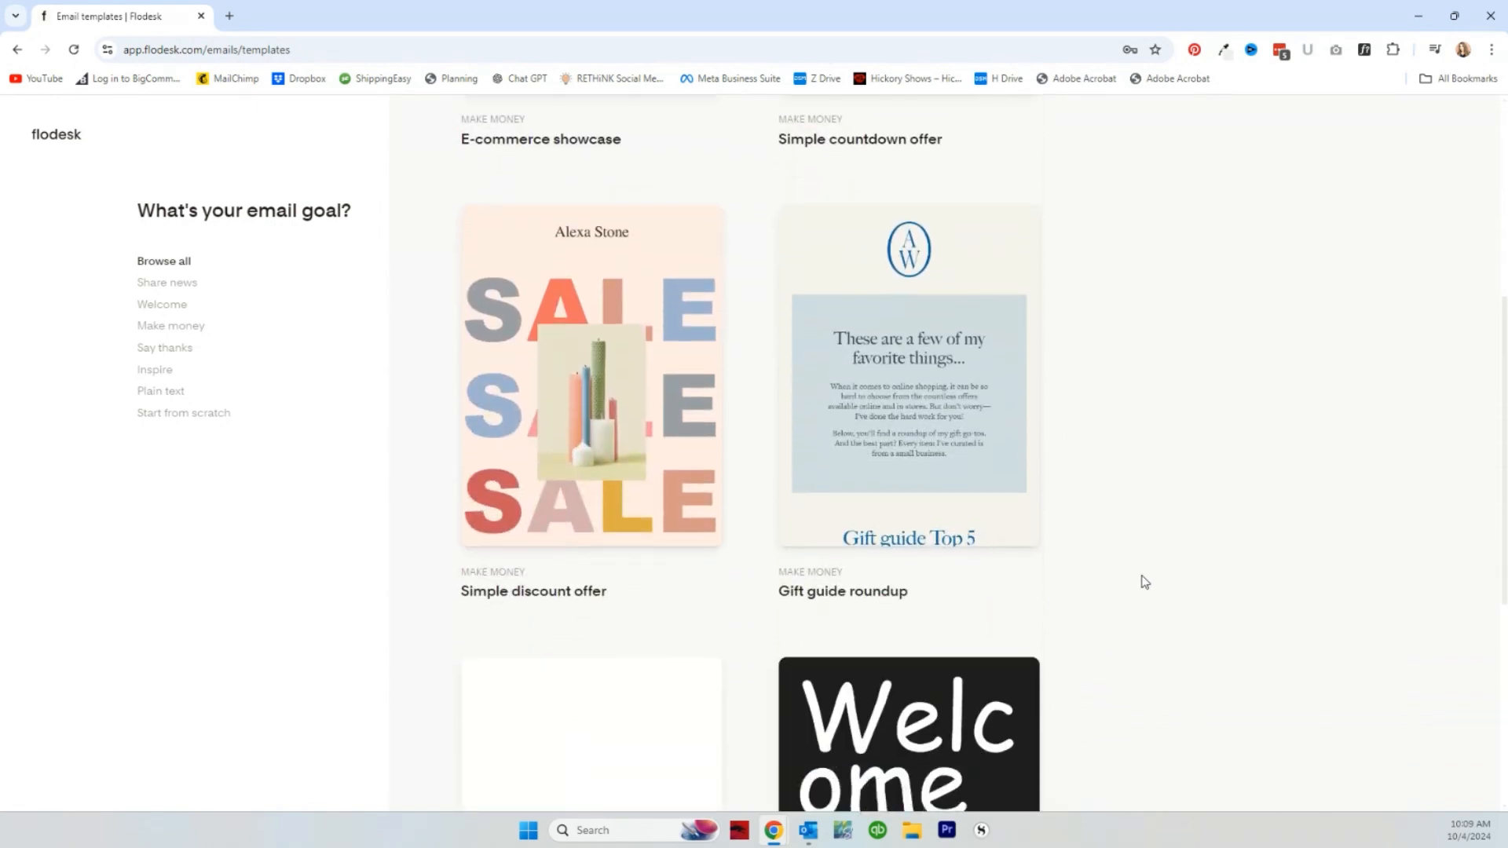
scroll(1143, 581, "up", 3)
scroll(1143, 581, "up", 5)
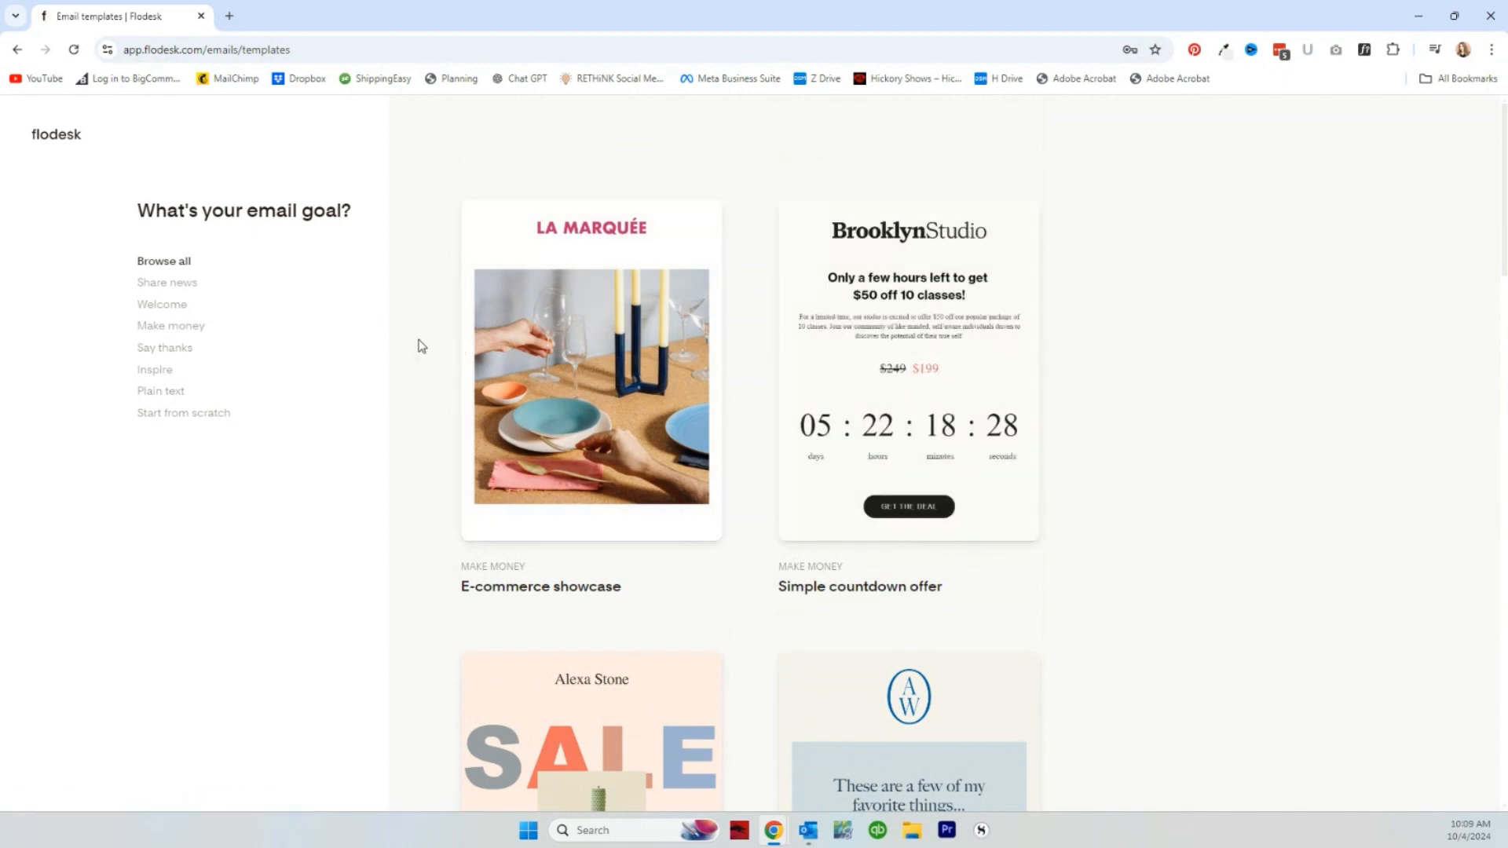
- Filter the email templates to the Make money goal and look through the designs offered
left_click(161, 326)
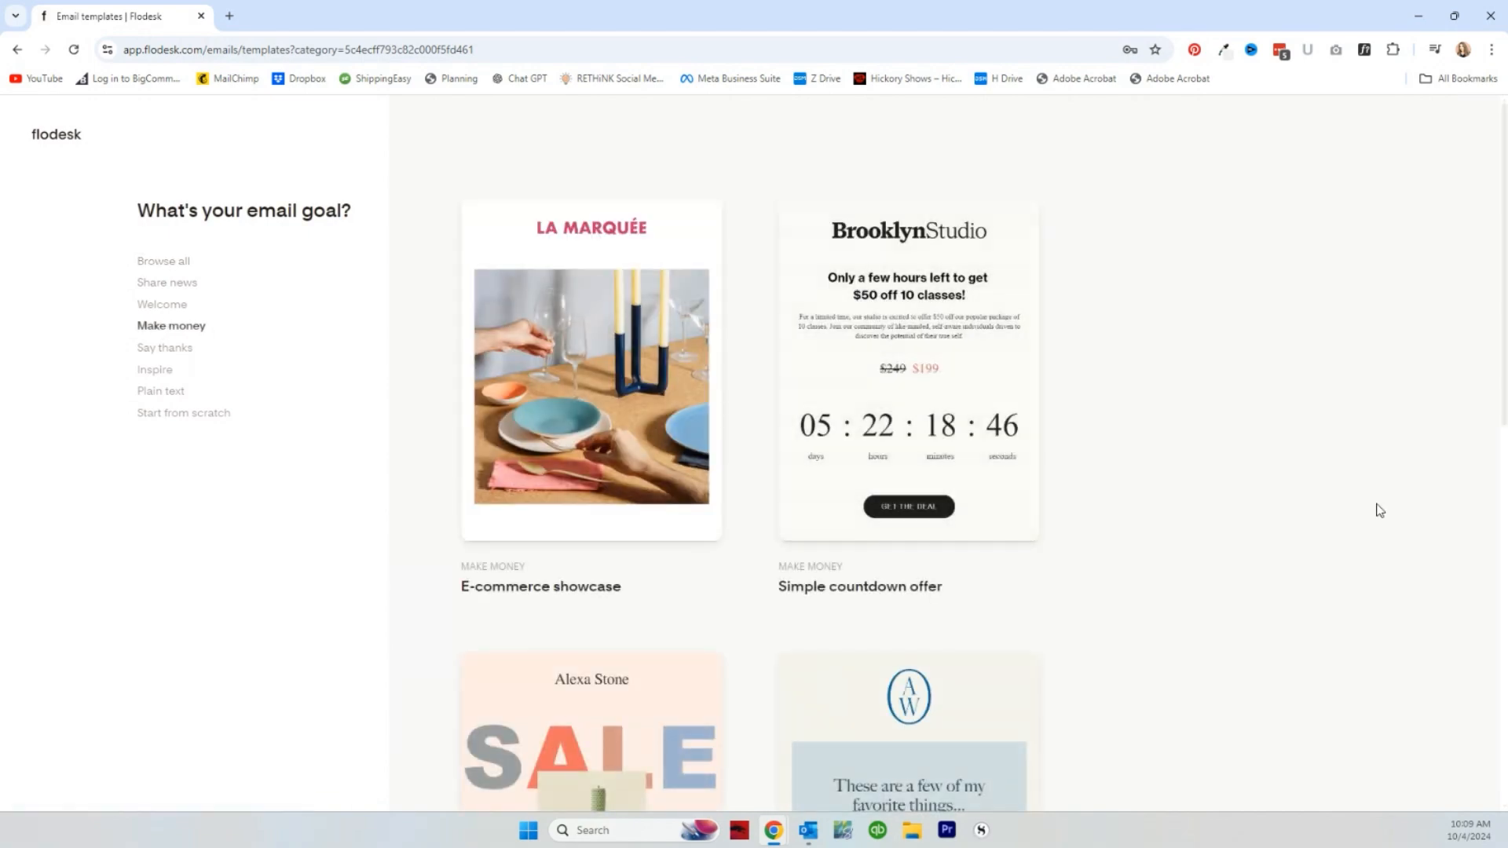
scroll(1343, 522, "down", 6)
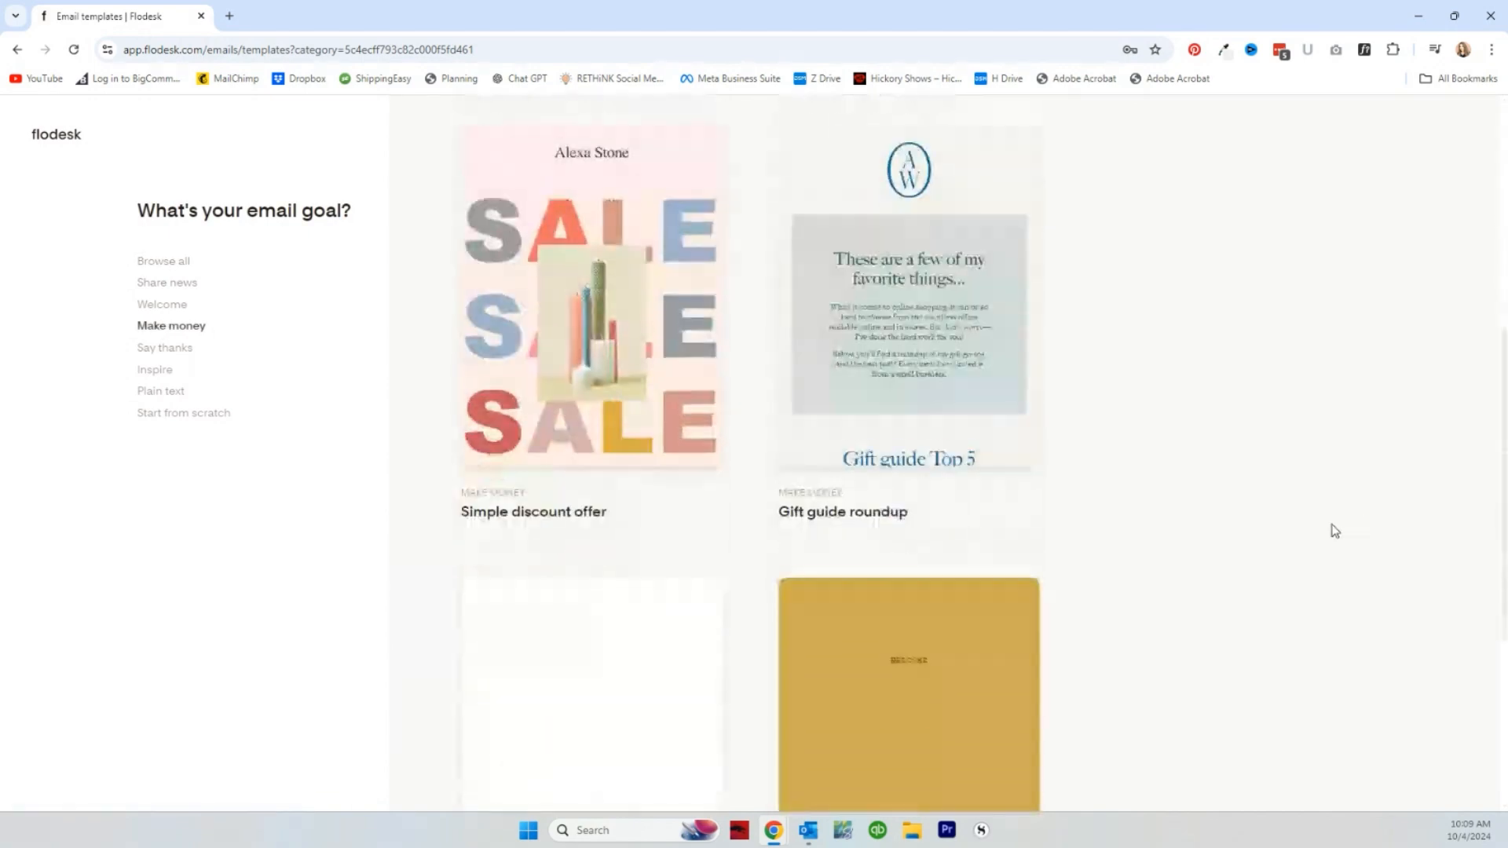
scroll(1331, 527, "down", 1)
mouse_move(977, 320)
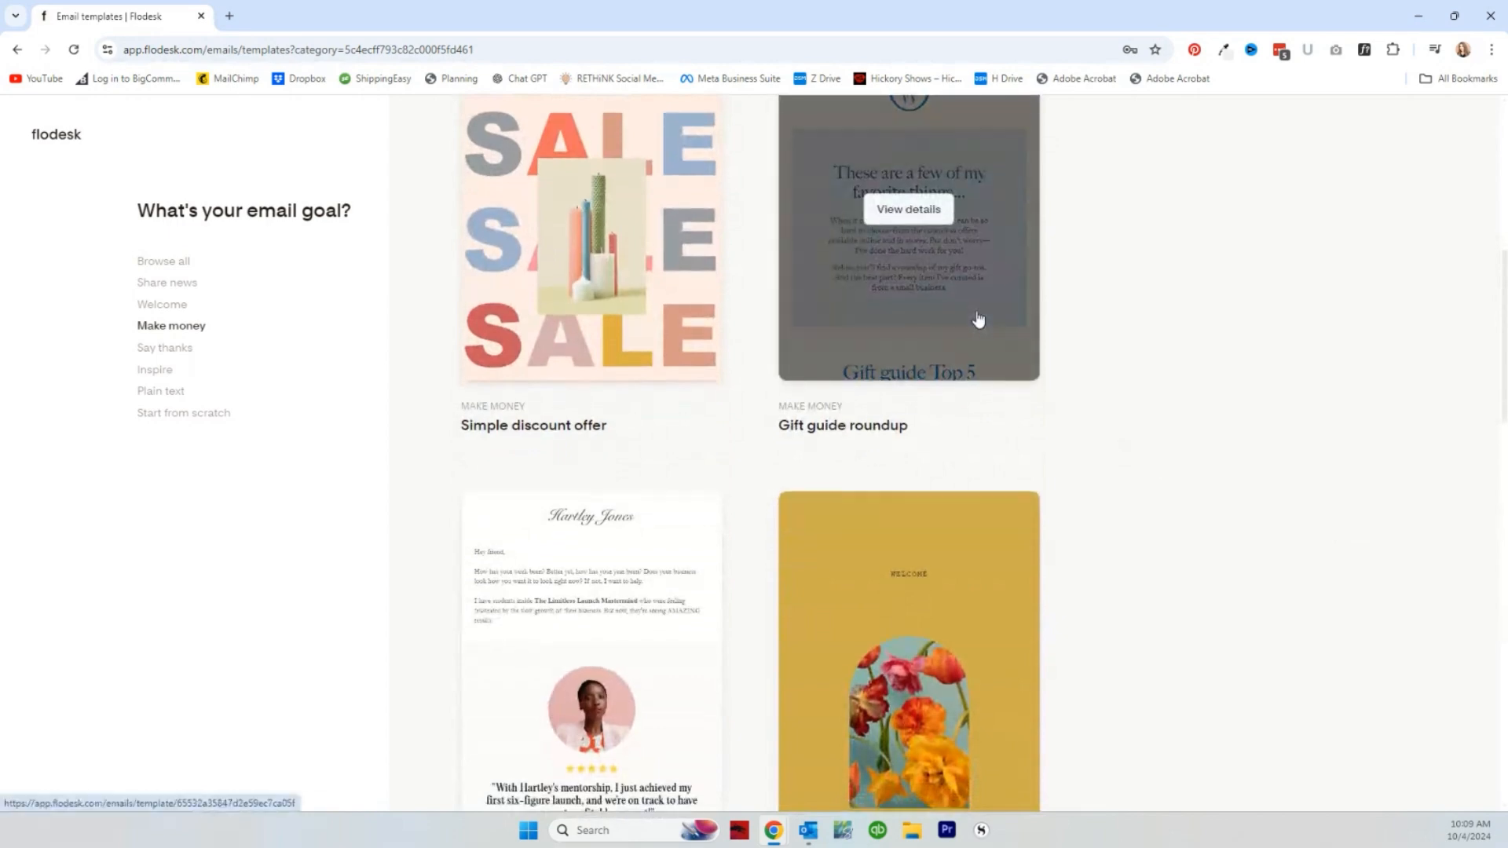
scroll(1077, 451, "down", 4)
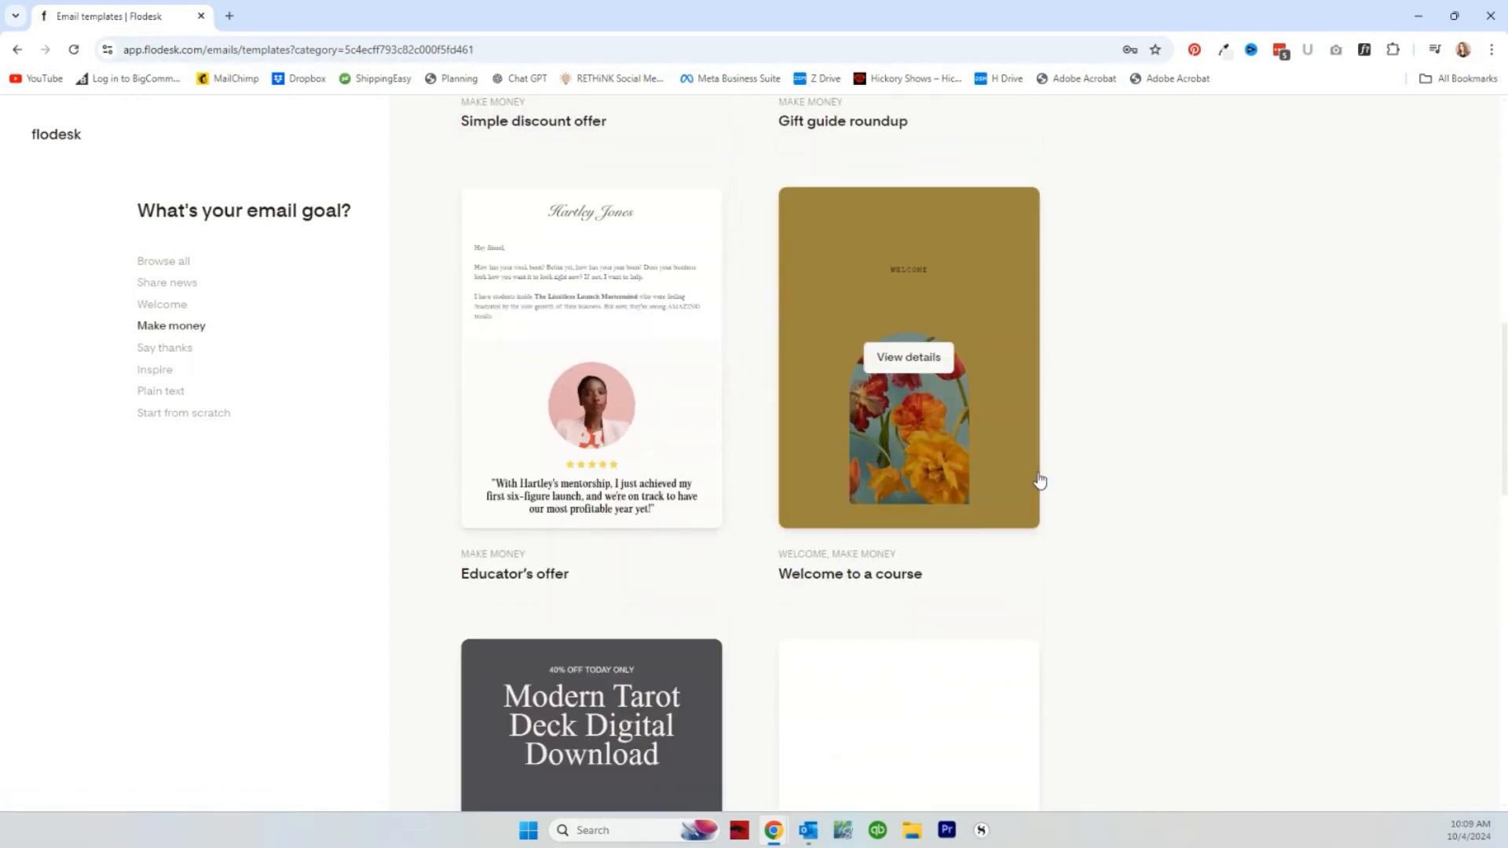
scroll(1040, 481, "down", 3)
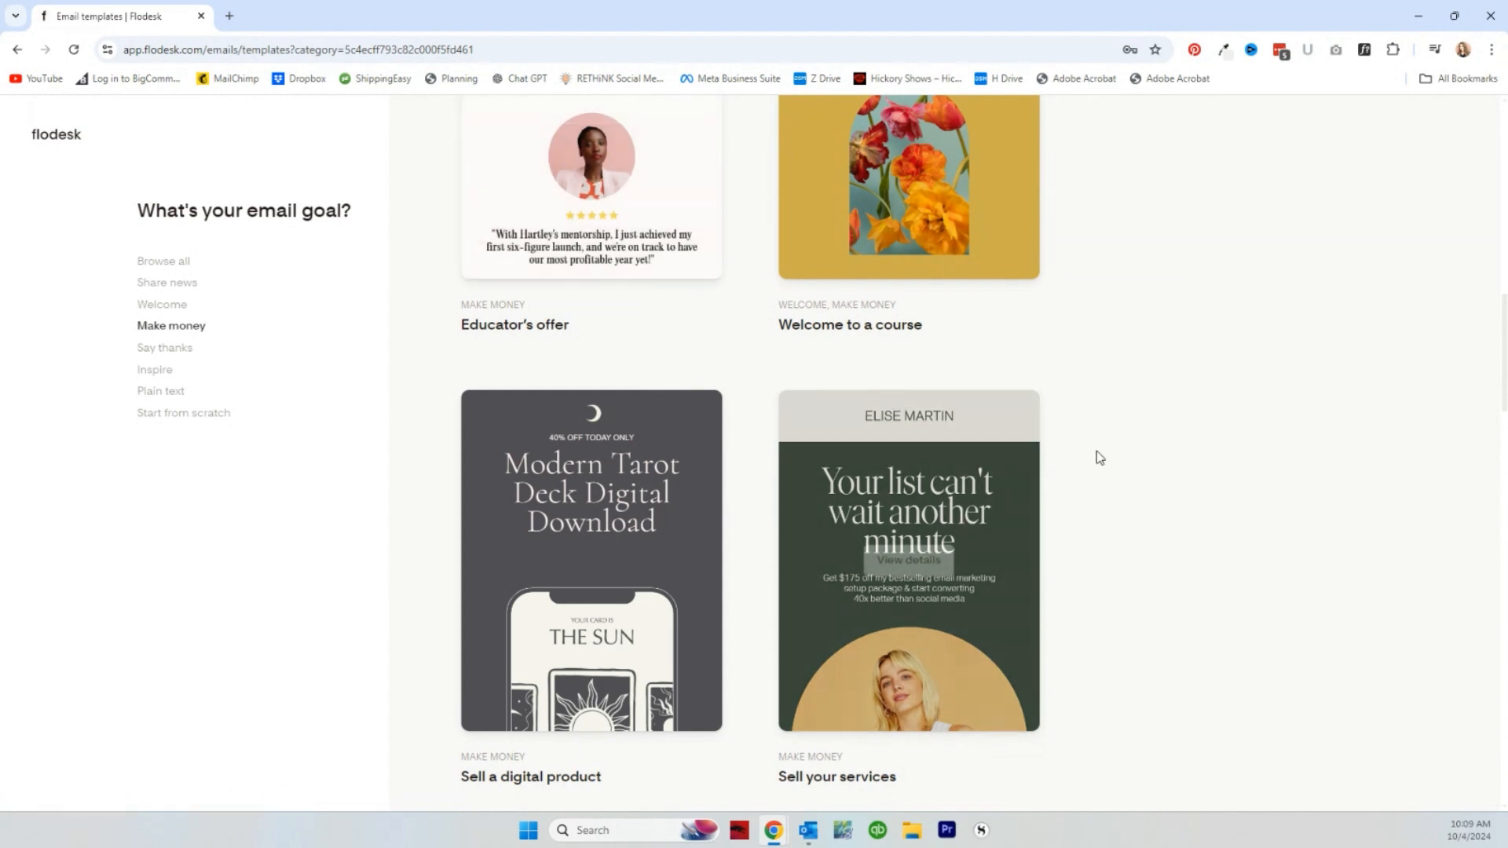
scroll(1096, 451, "down", 3)
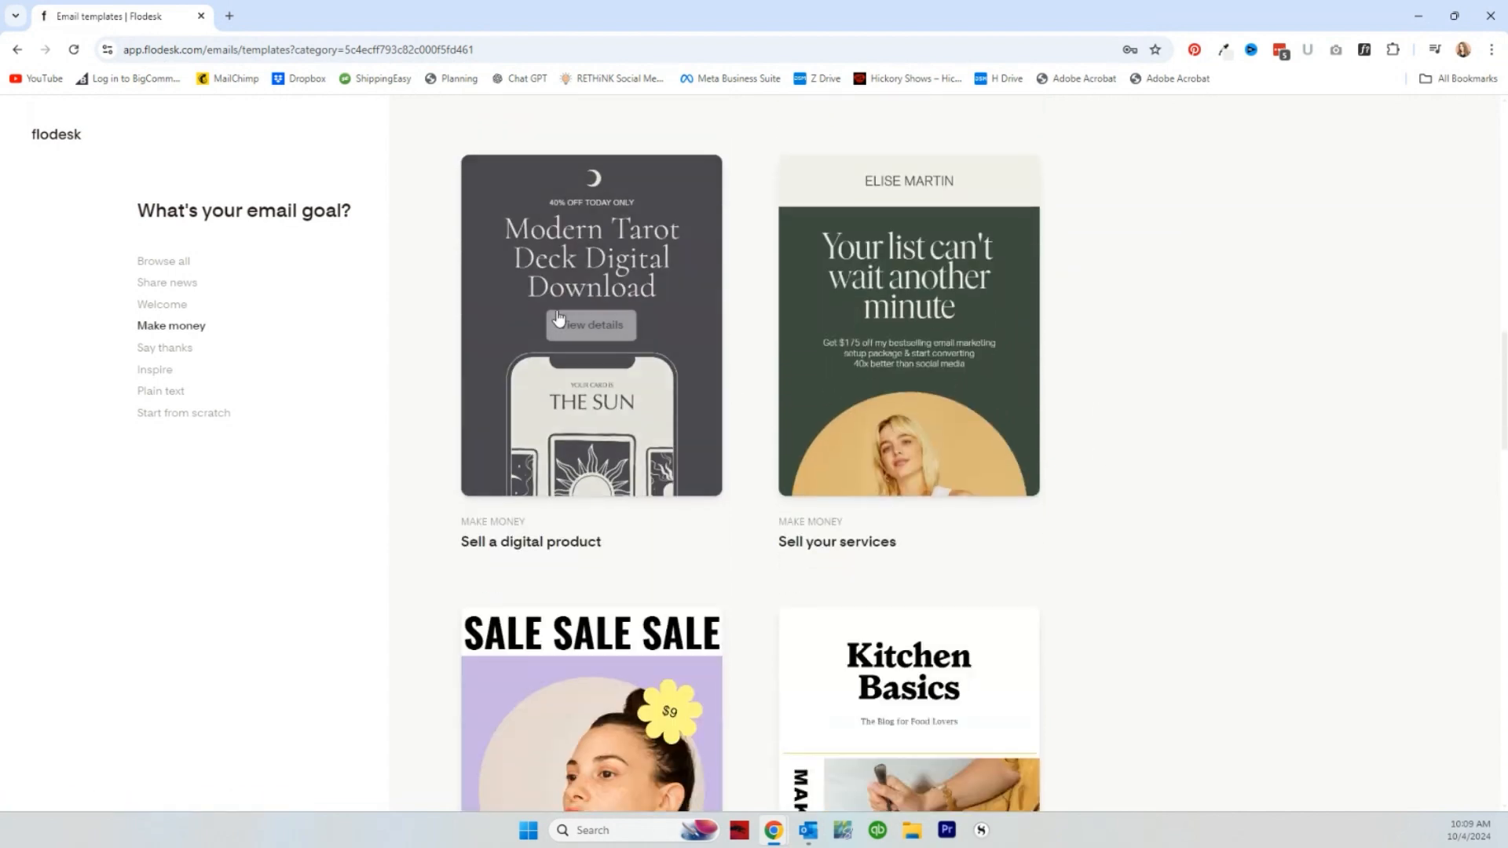
mouse_move(555, 324)
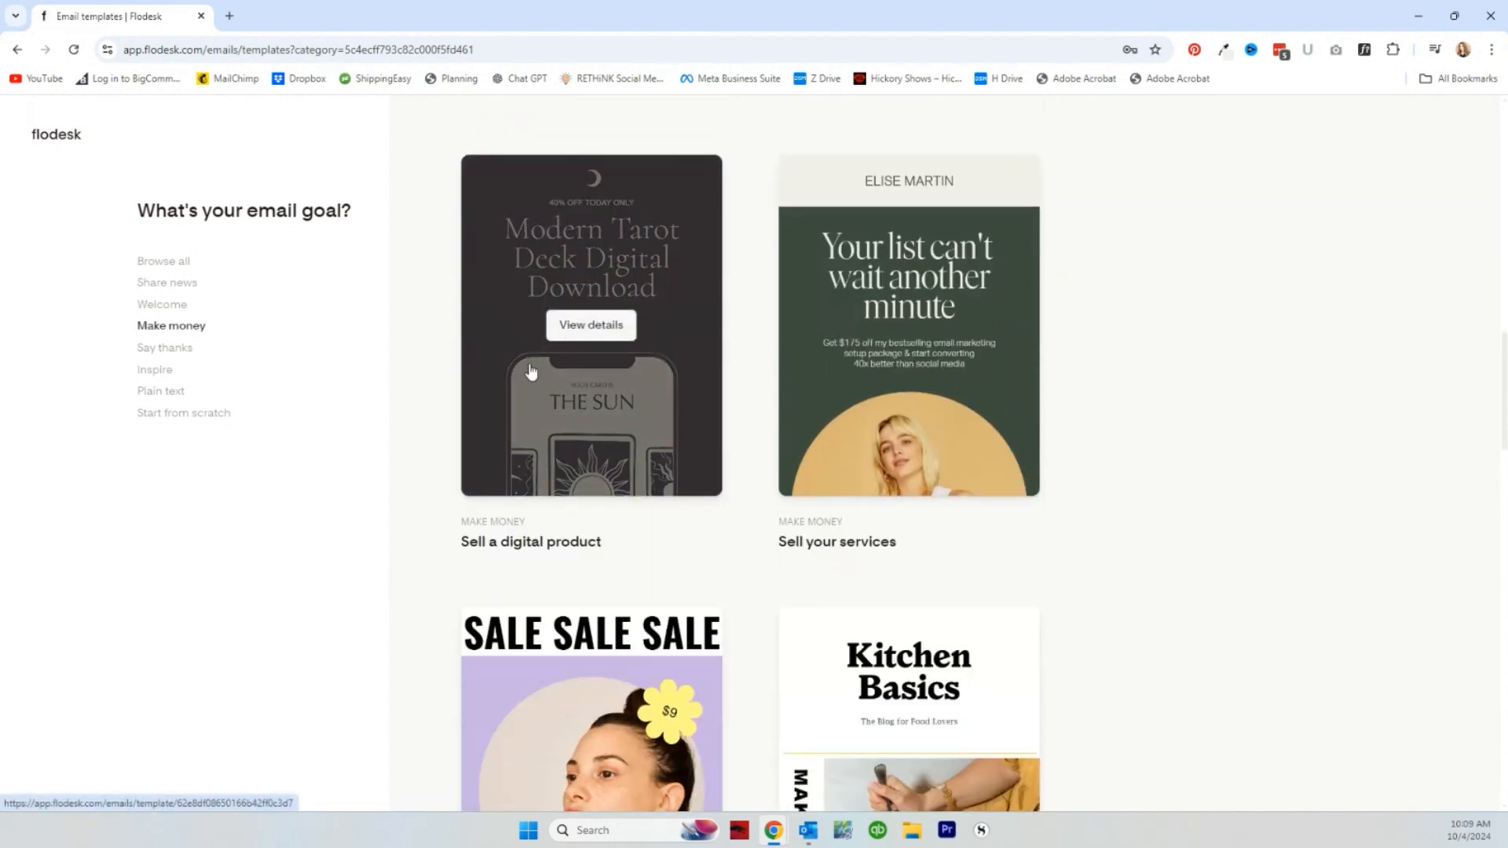
- Choose the Sell a digital product template for customizing and dismiss the email builder's welcome tip
left_click(537, 388)
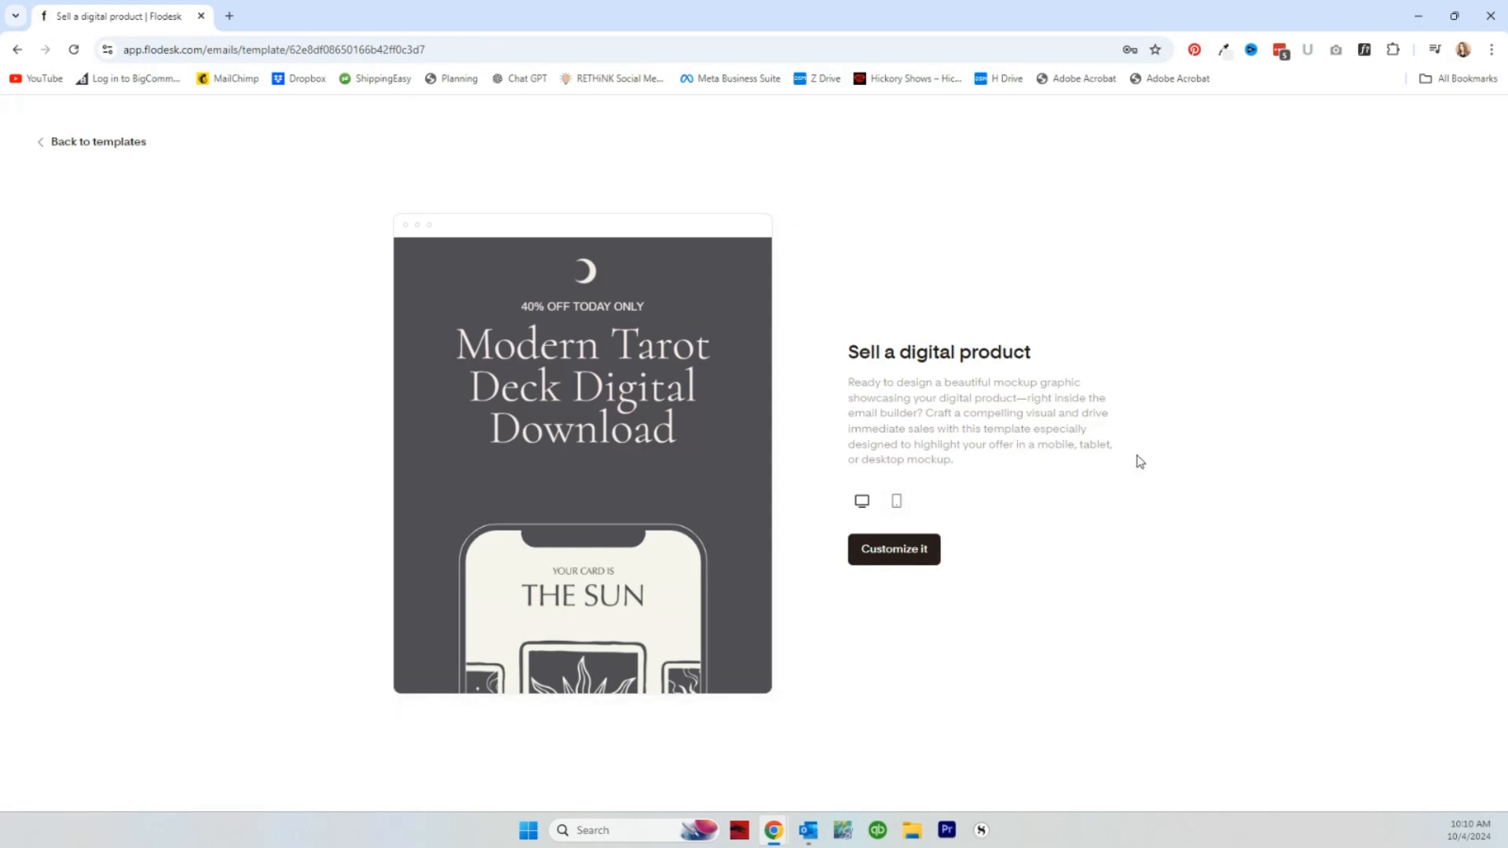
left_click(894, 552)
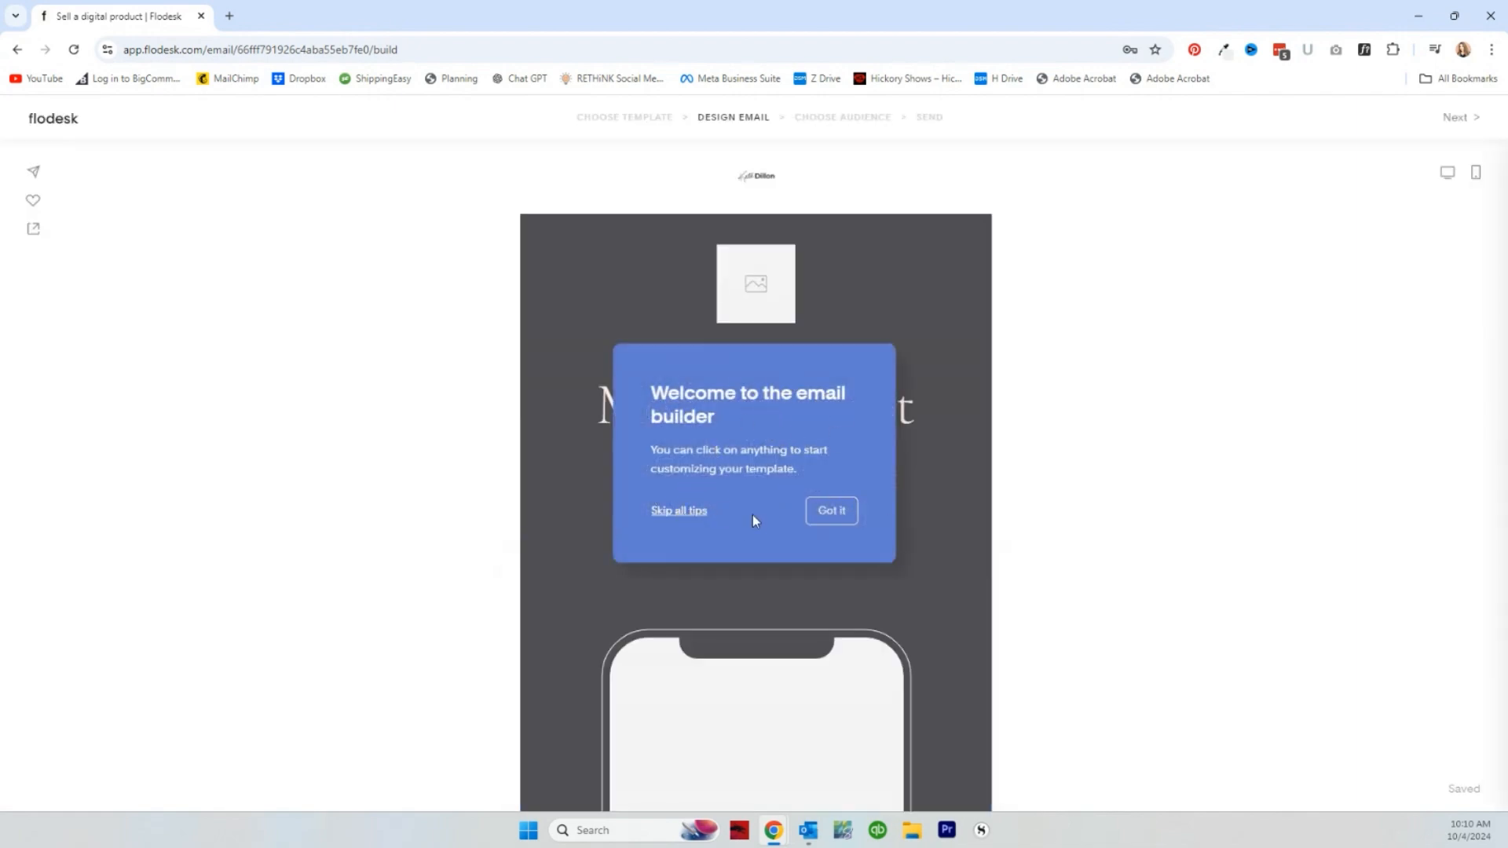
left_click(832, 514)
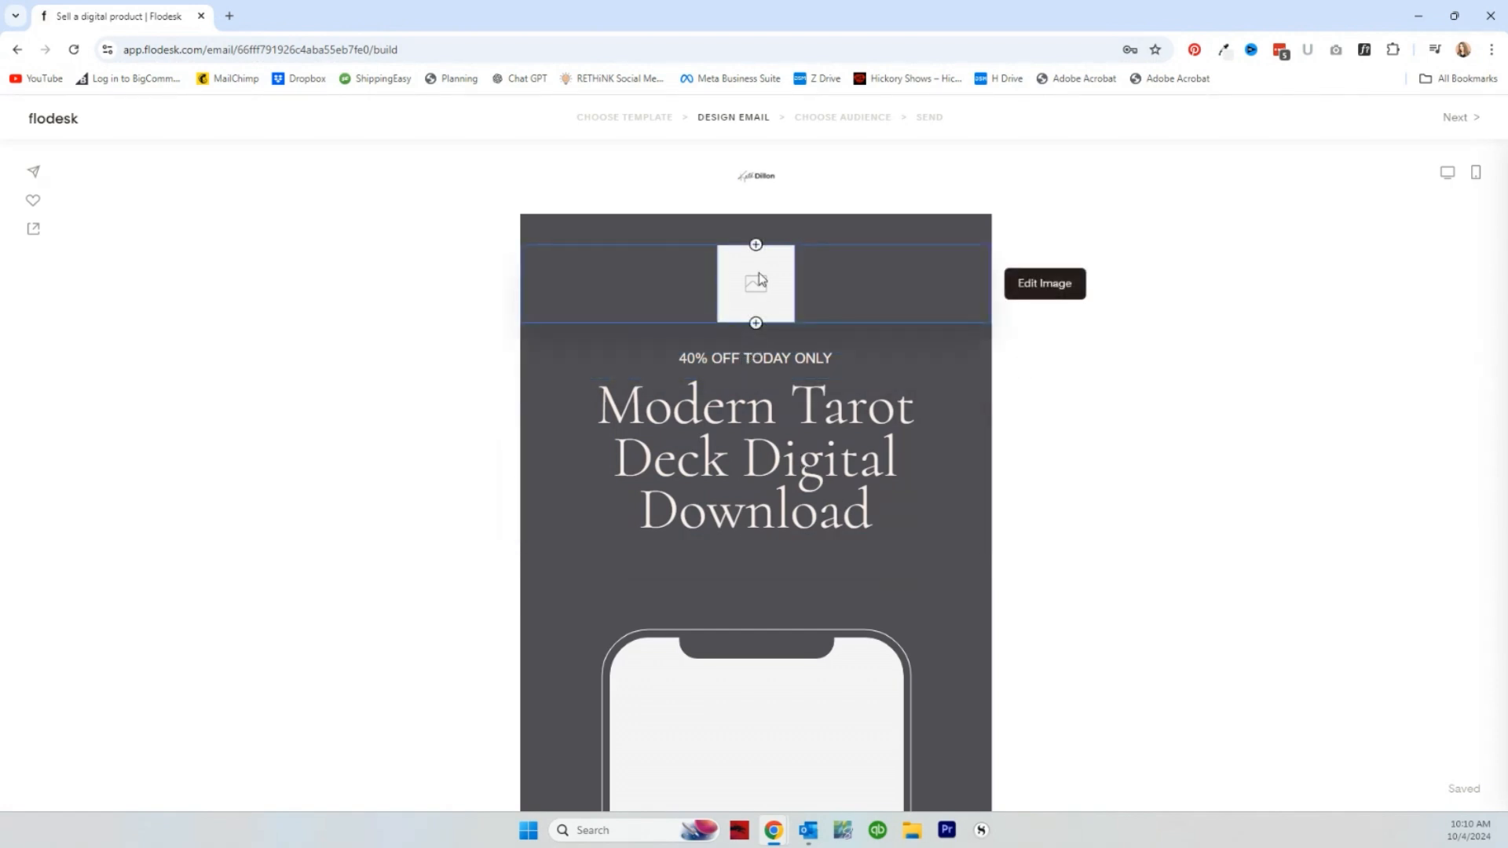
- Upload the Racelogic Stock Car 2025 image from Downloads into the phone mockup's image placeholder
scroll(907, 532, "down", 3)
scroll(895, 528, "down", 4)
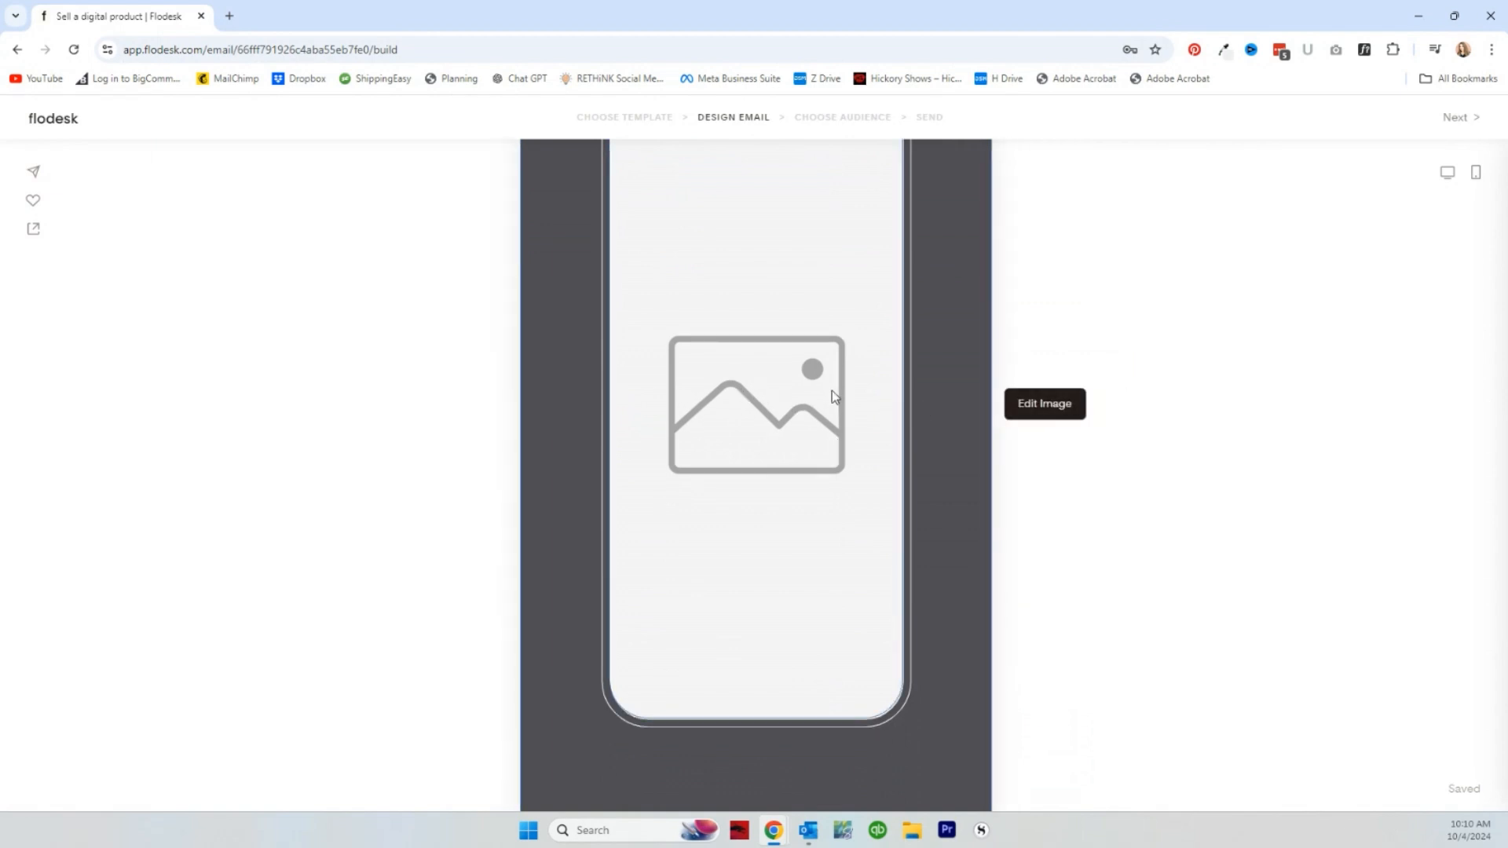
left_click(832, 395)
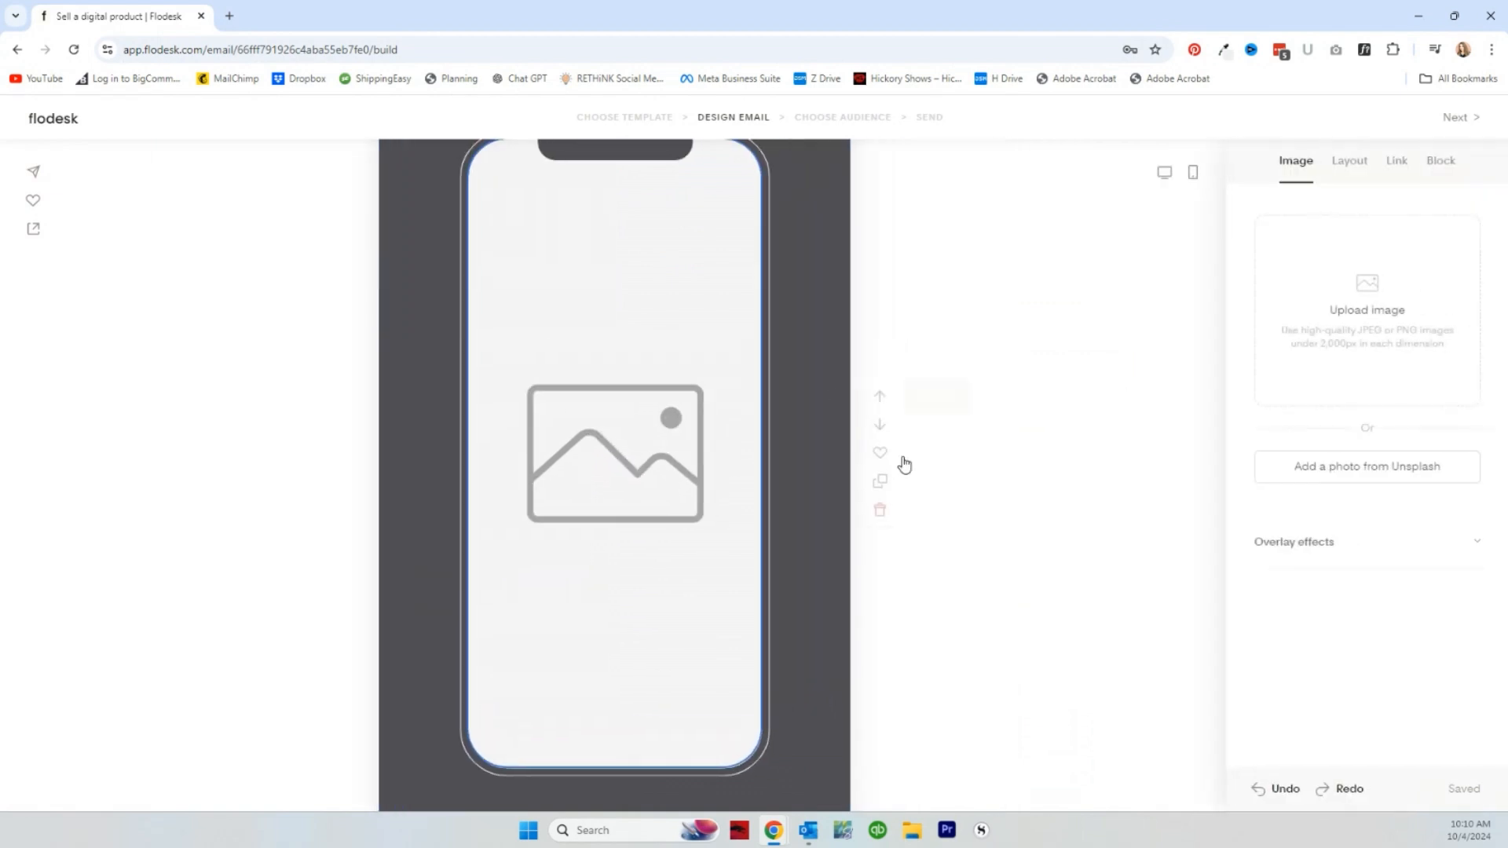
left_click(1353, 314)
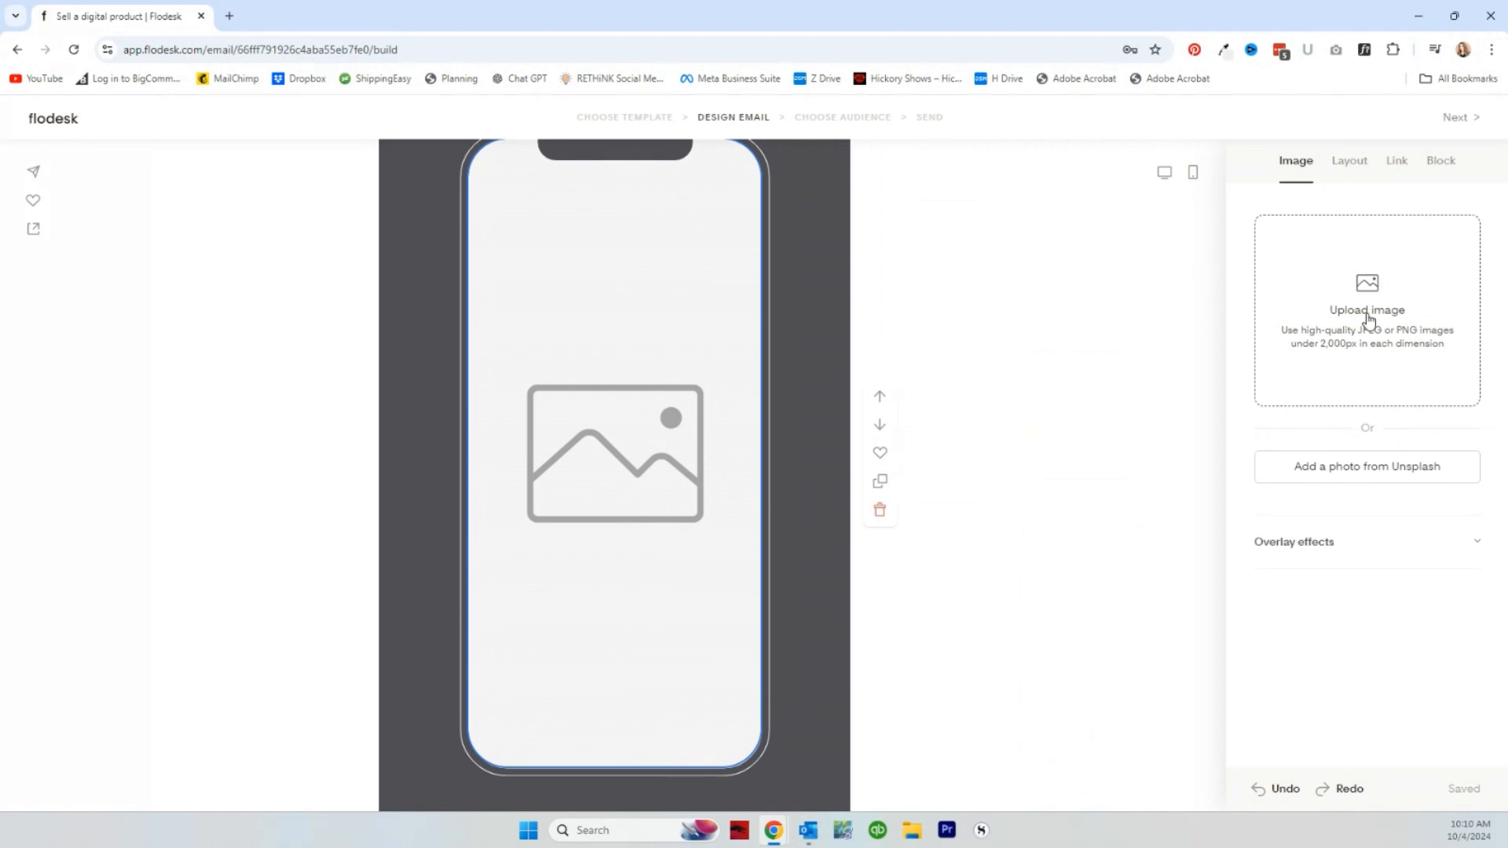
left_click(1368, 316)
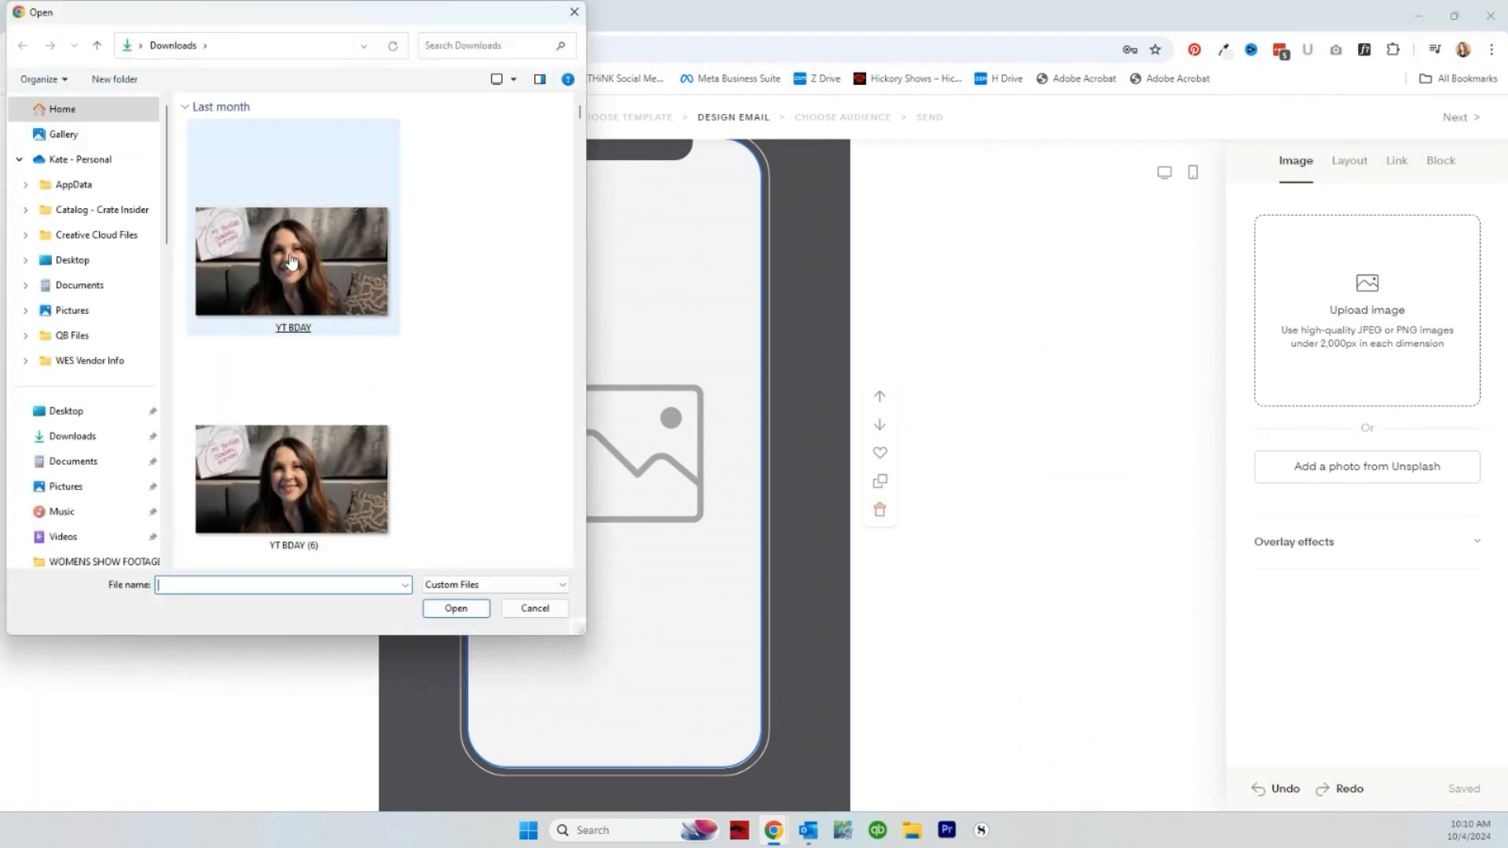
scroll(314, 372, "down", 5)
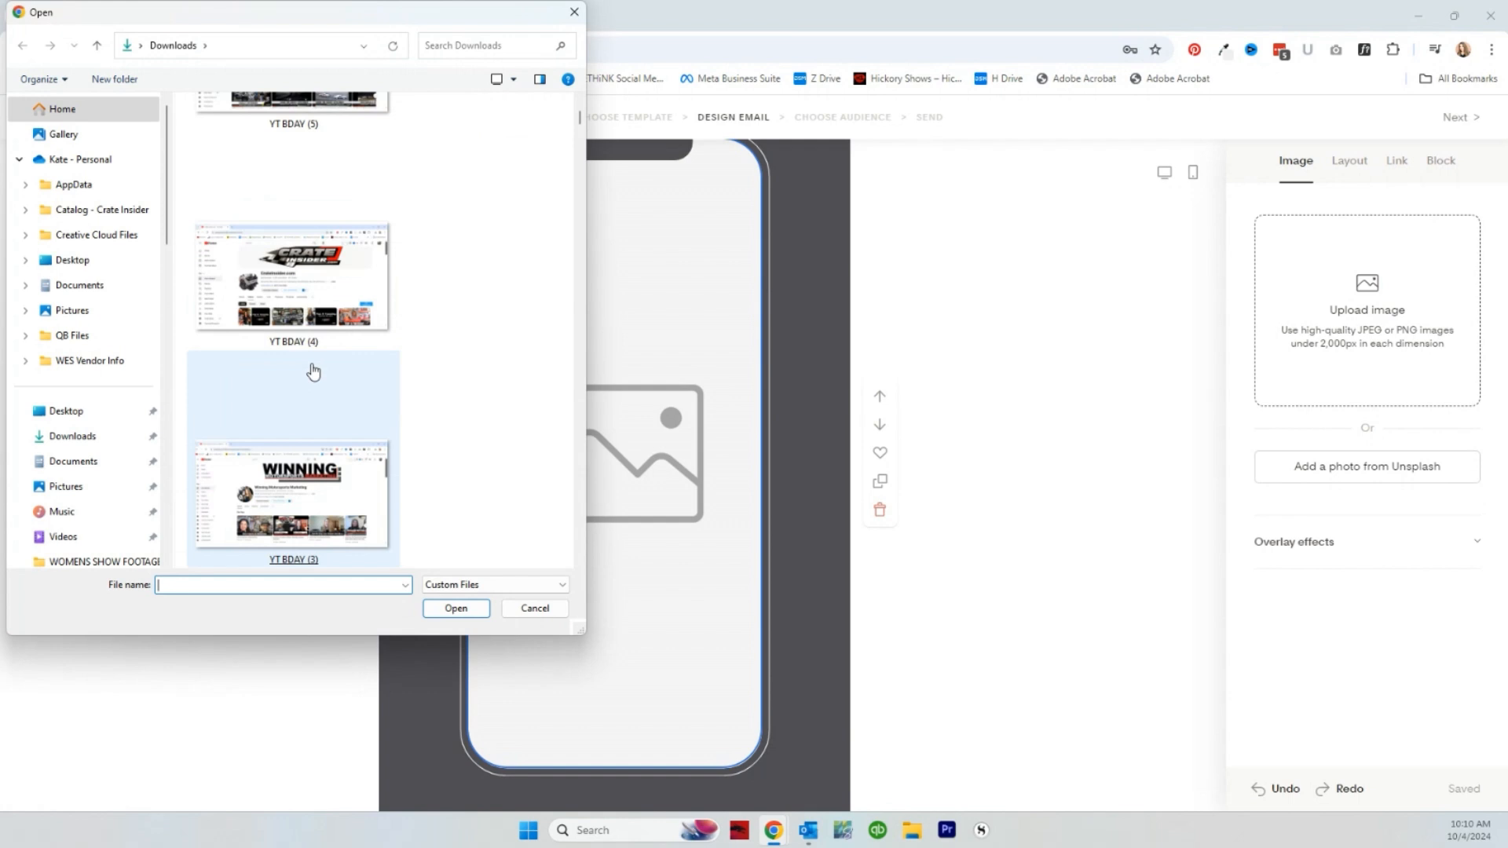
scroll(314, 371, "down", 10)
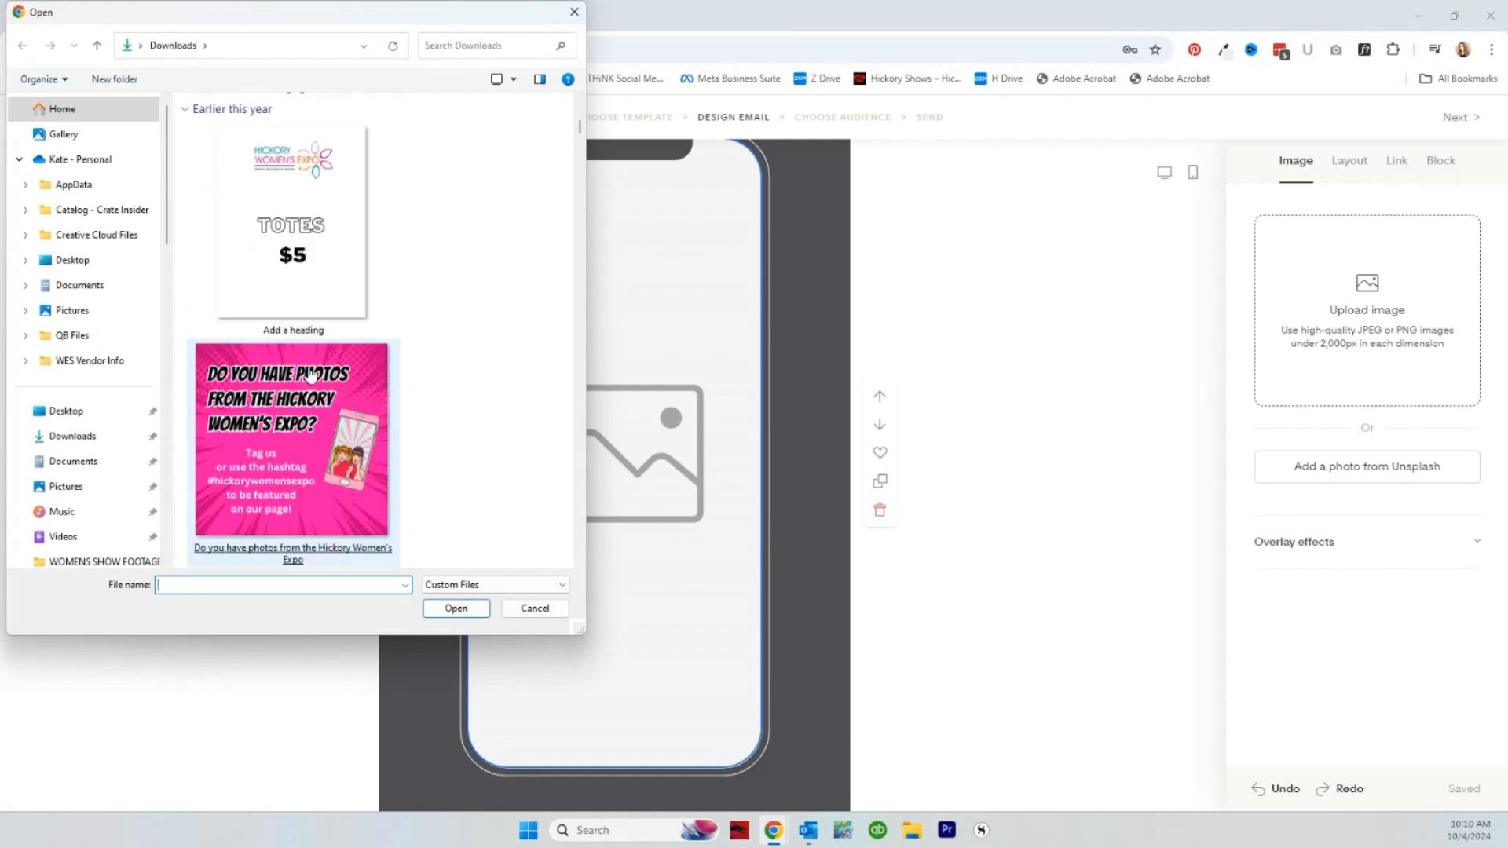
scroll(311, 377, "down", 5)
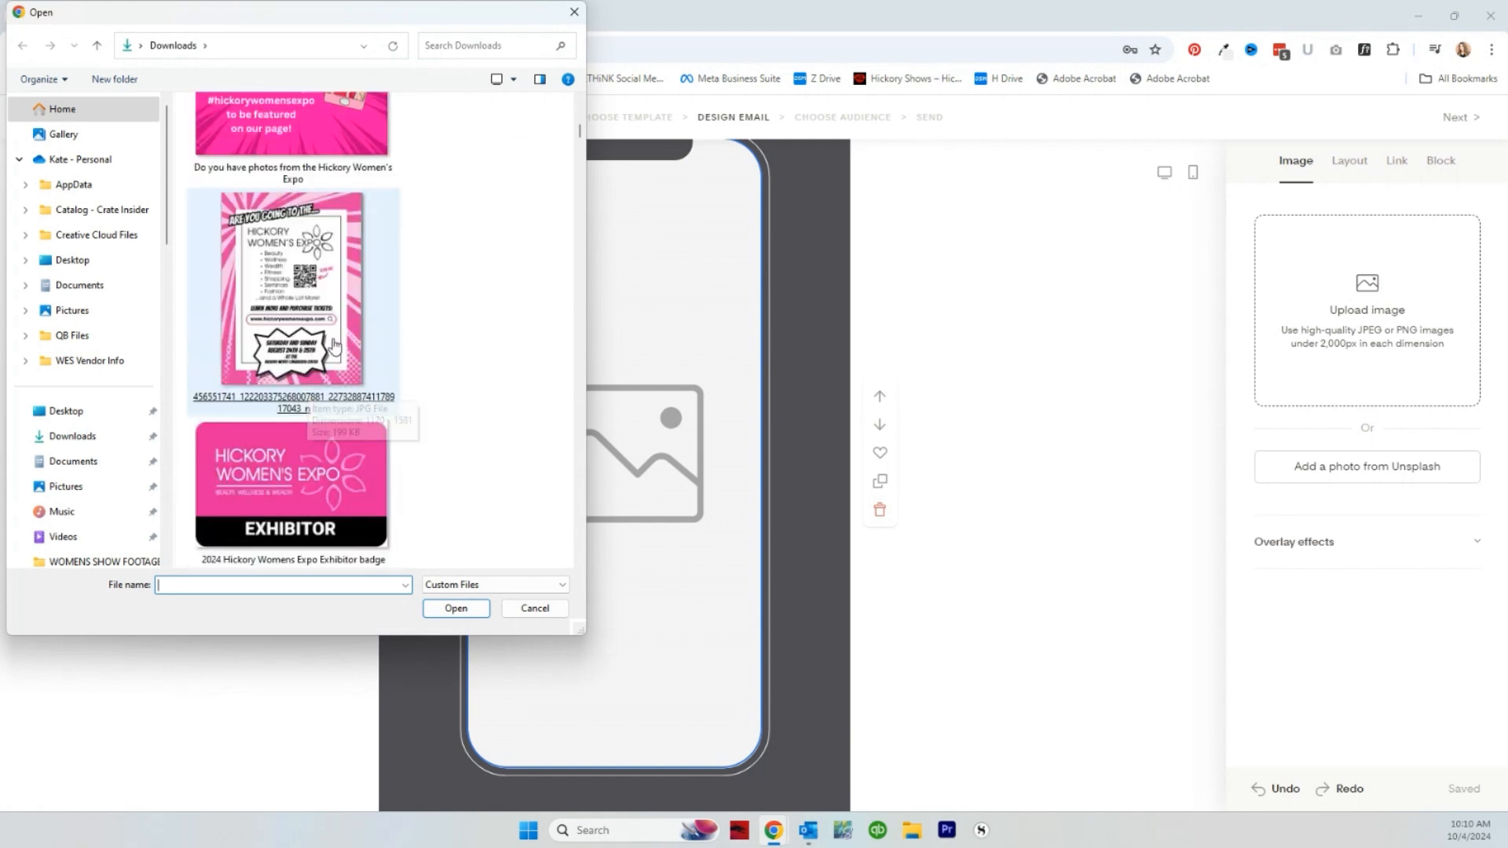
scroll(334, 345, "down", 10)
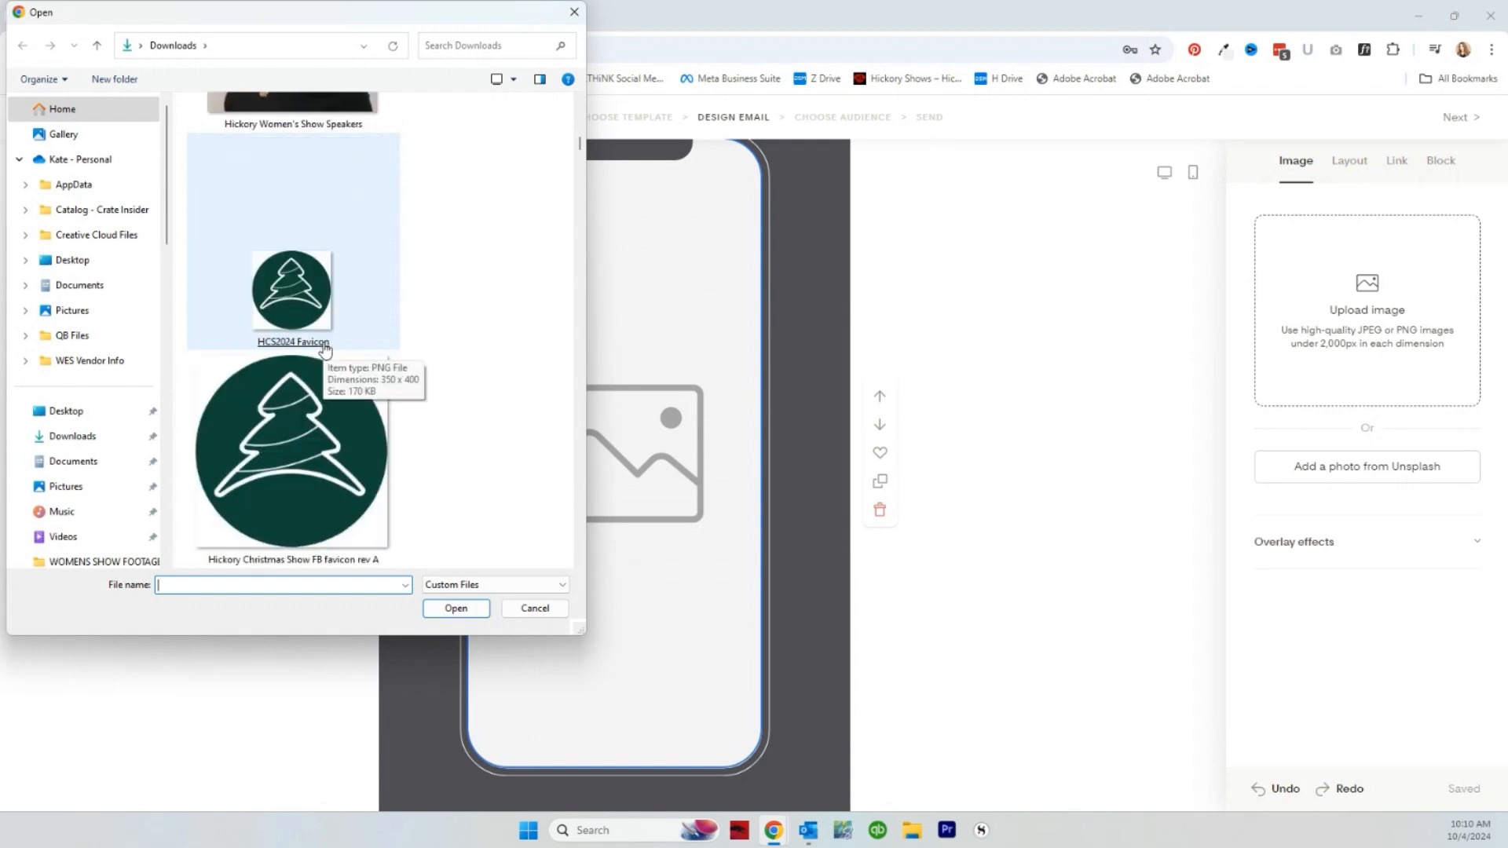
scroll(325, 350, "down", 10)
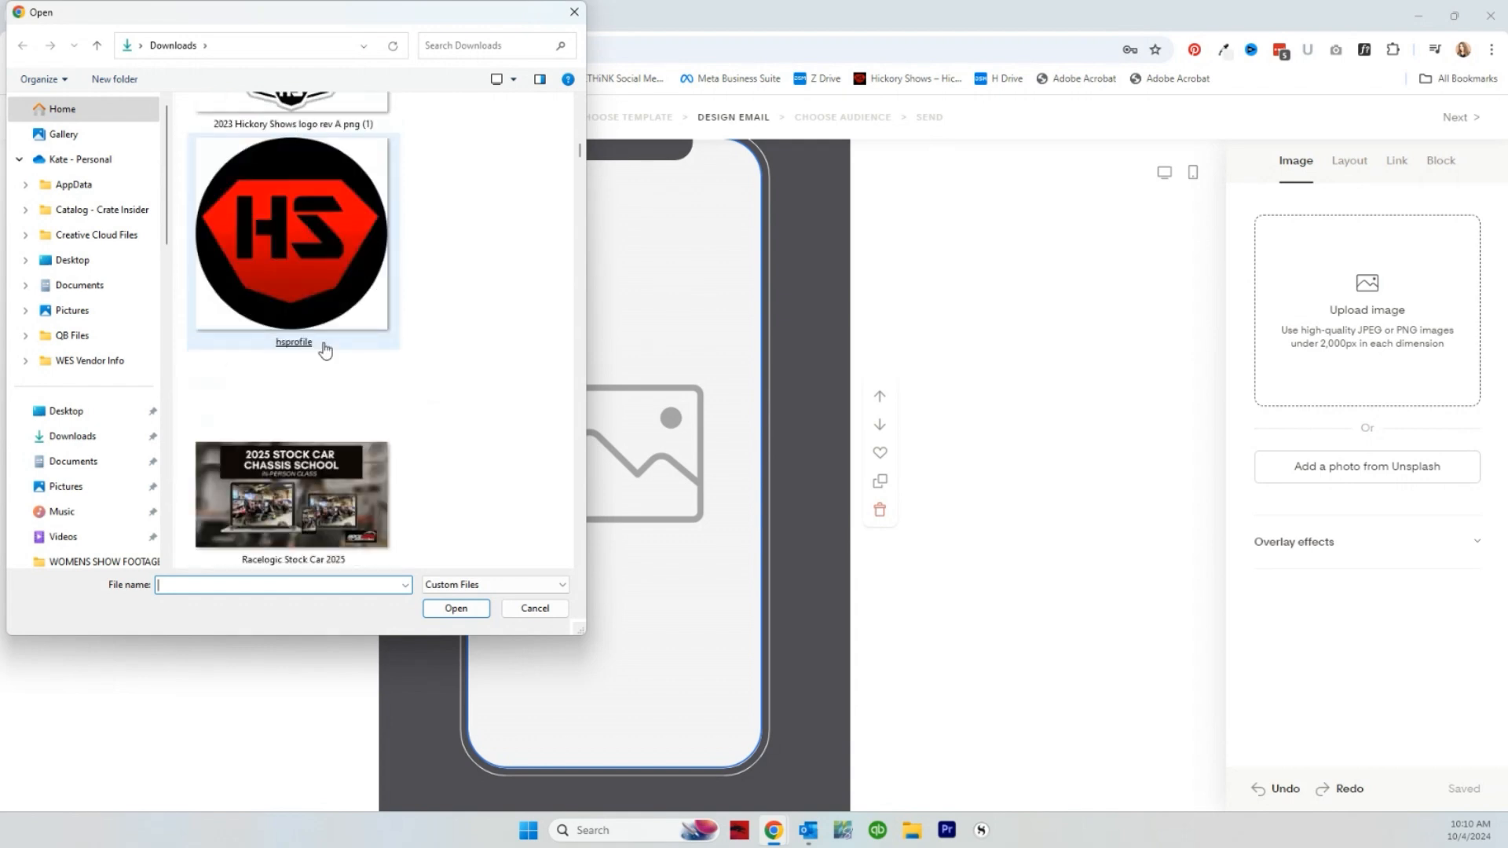
scroll(330, 385, "down", 3)
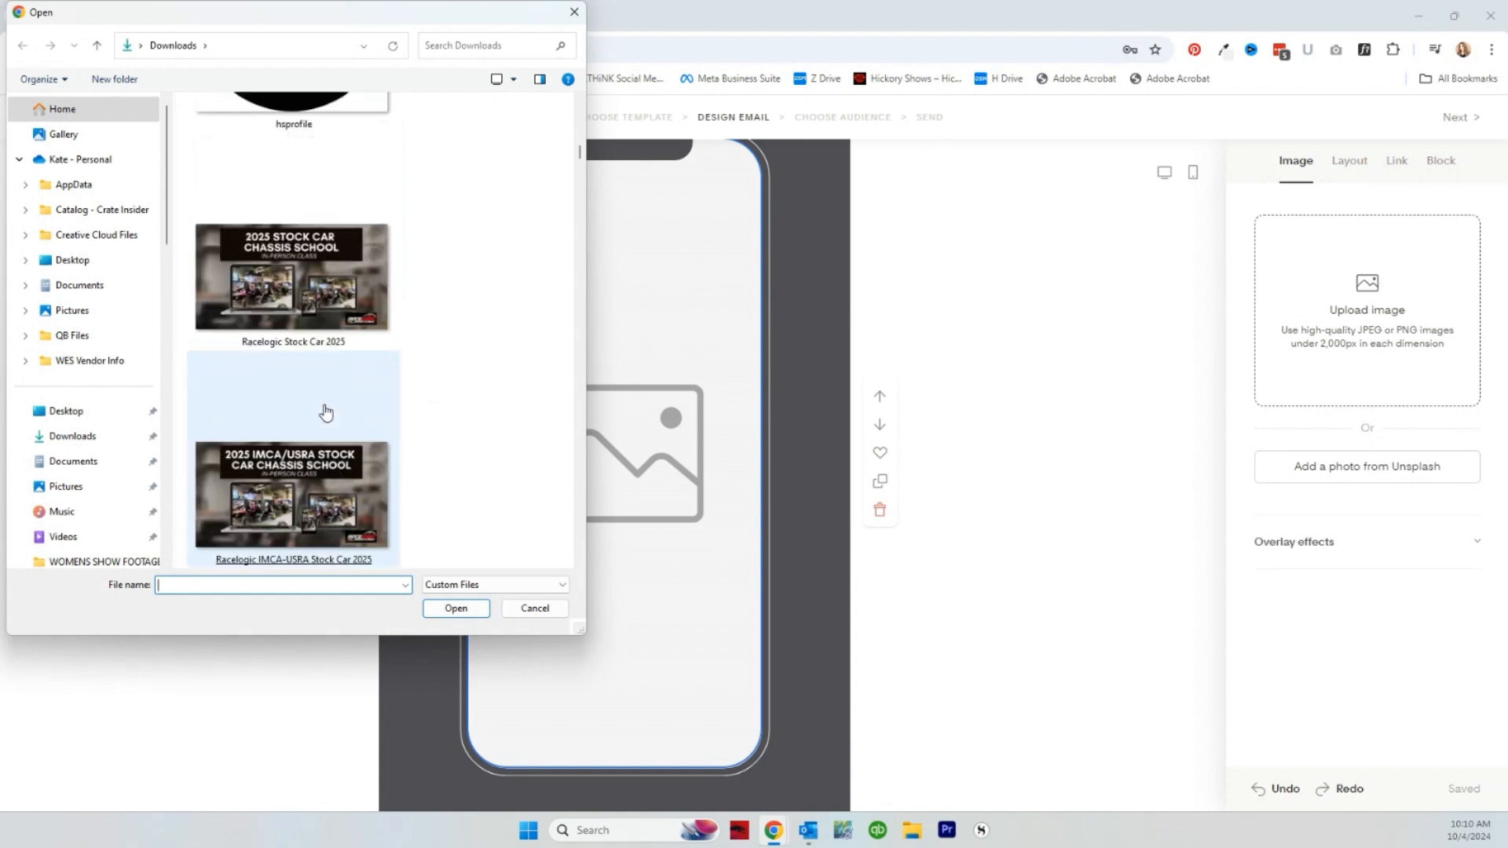
double_click(291, 273)
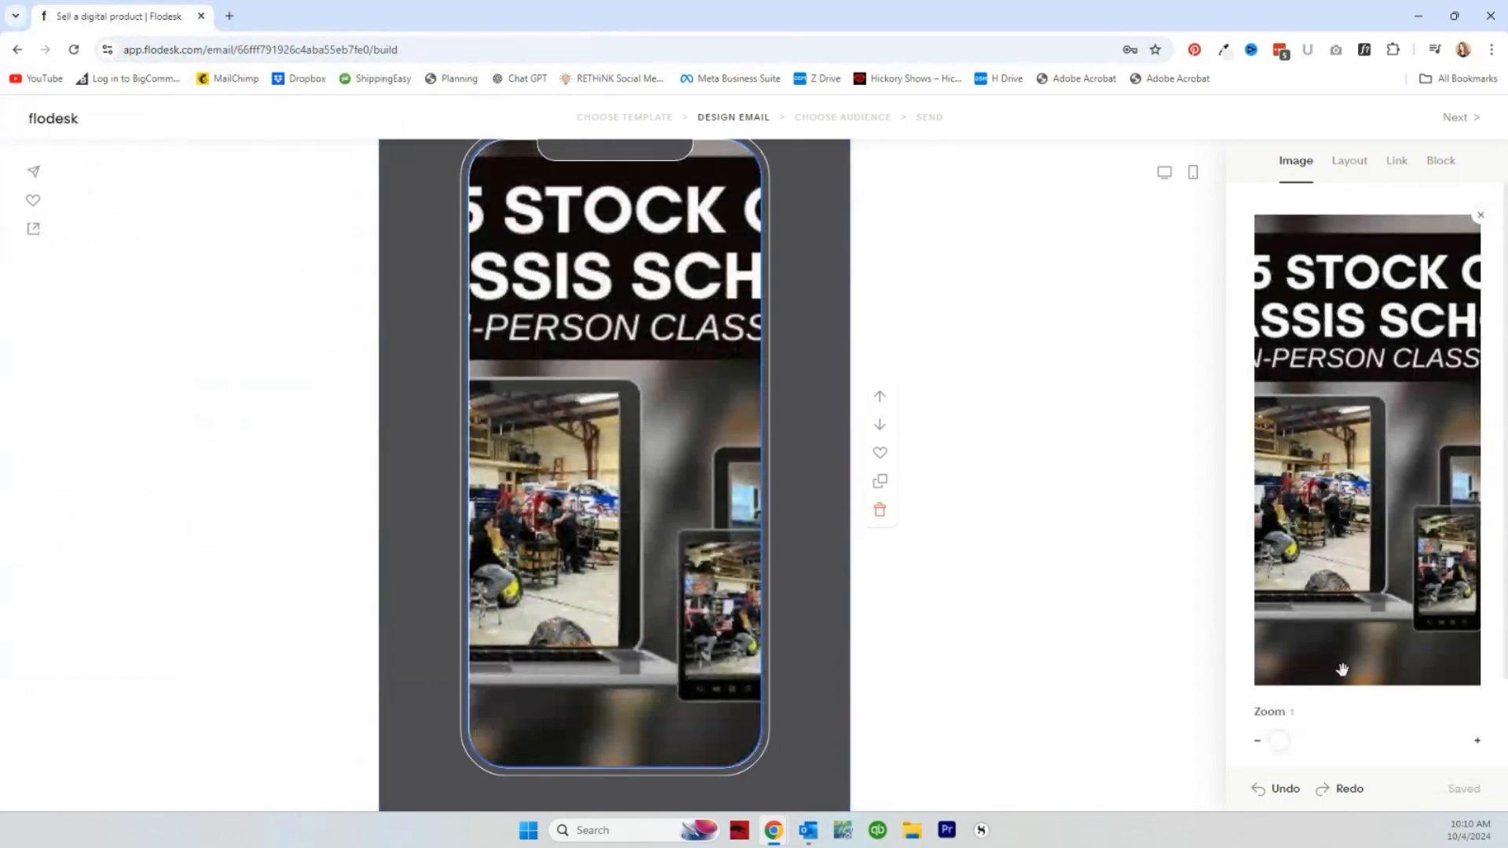
- Try to zoom out the picture inside the phone mockup, and remove the uploaded image
left_click_drag(1279, 740, 1073, 733)
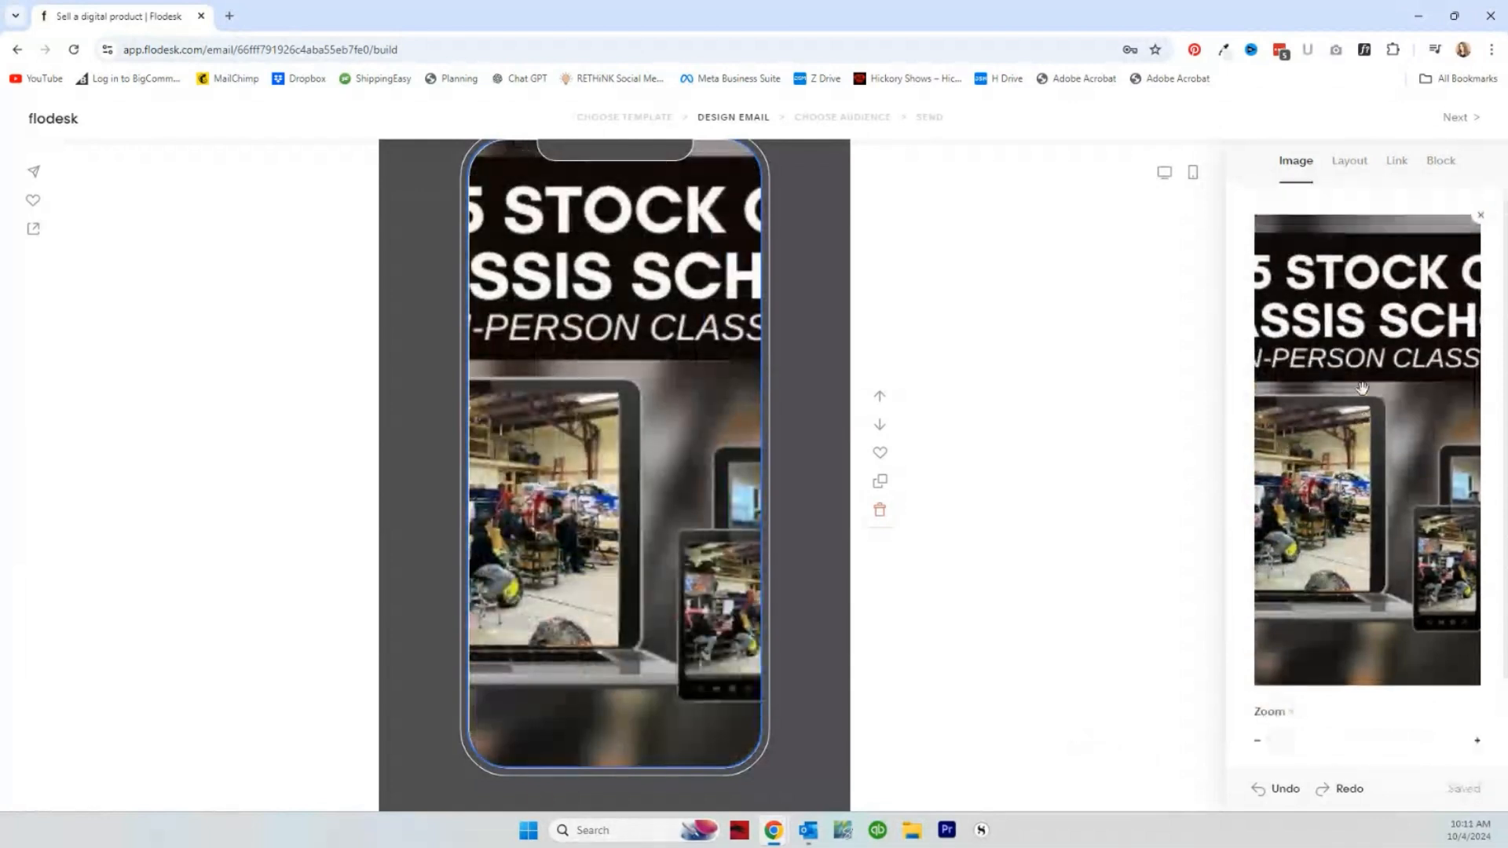
scroll(1361, 387, "down", 1)
scroll(1413, 330, "up", 1)
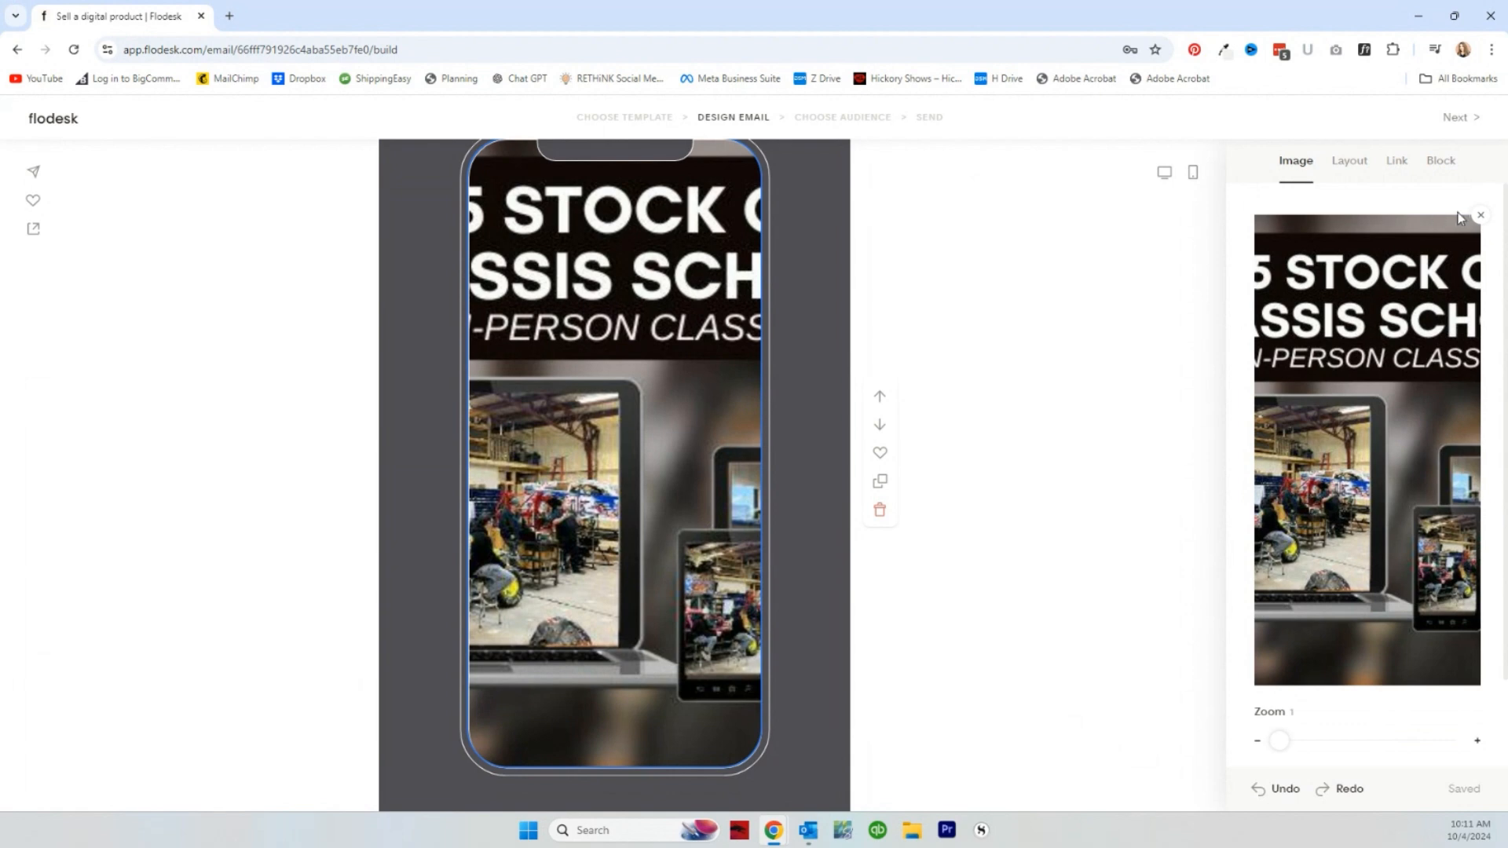
left_click(1481, 215)
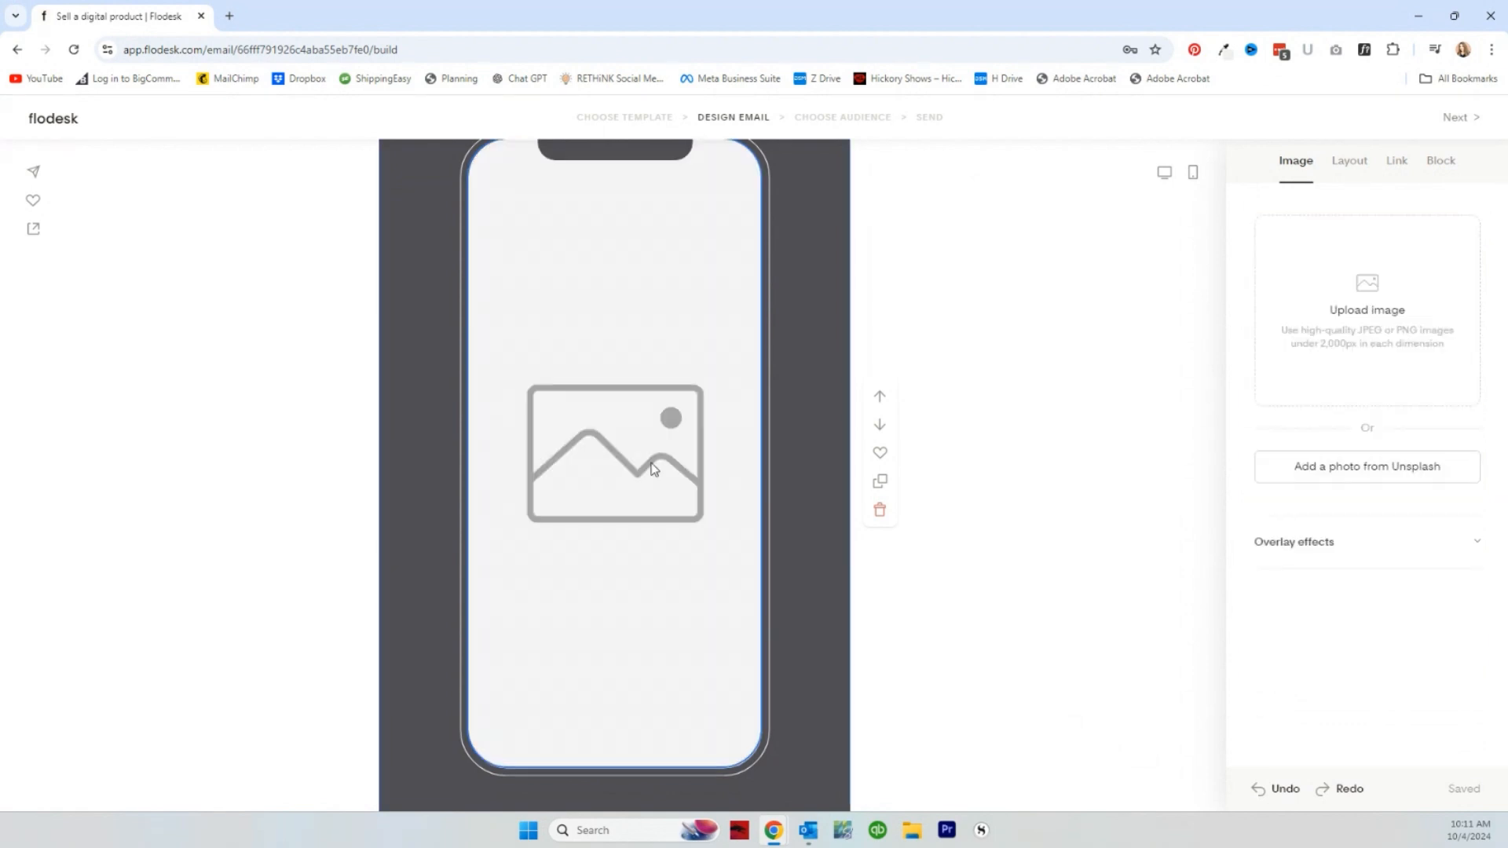
- Review the template's content and show the GET THE DECK button's link settings with the available link actions
scroll(822, 486, "up", 6)
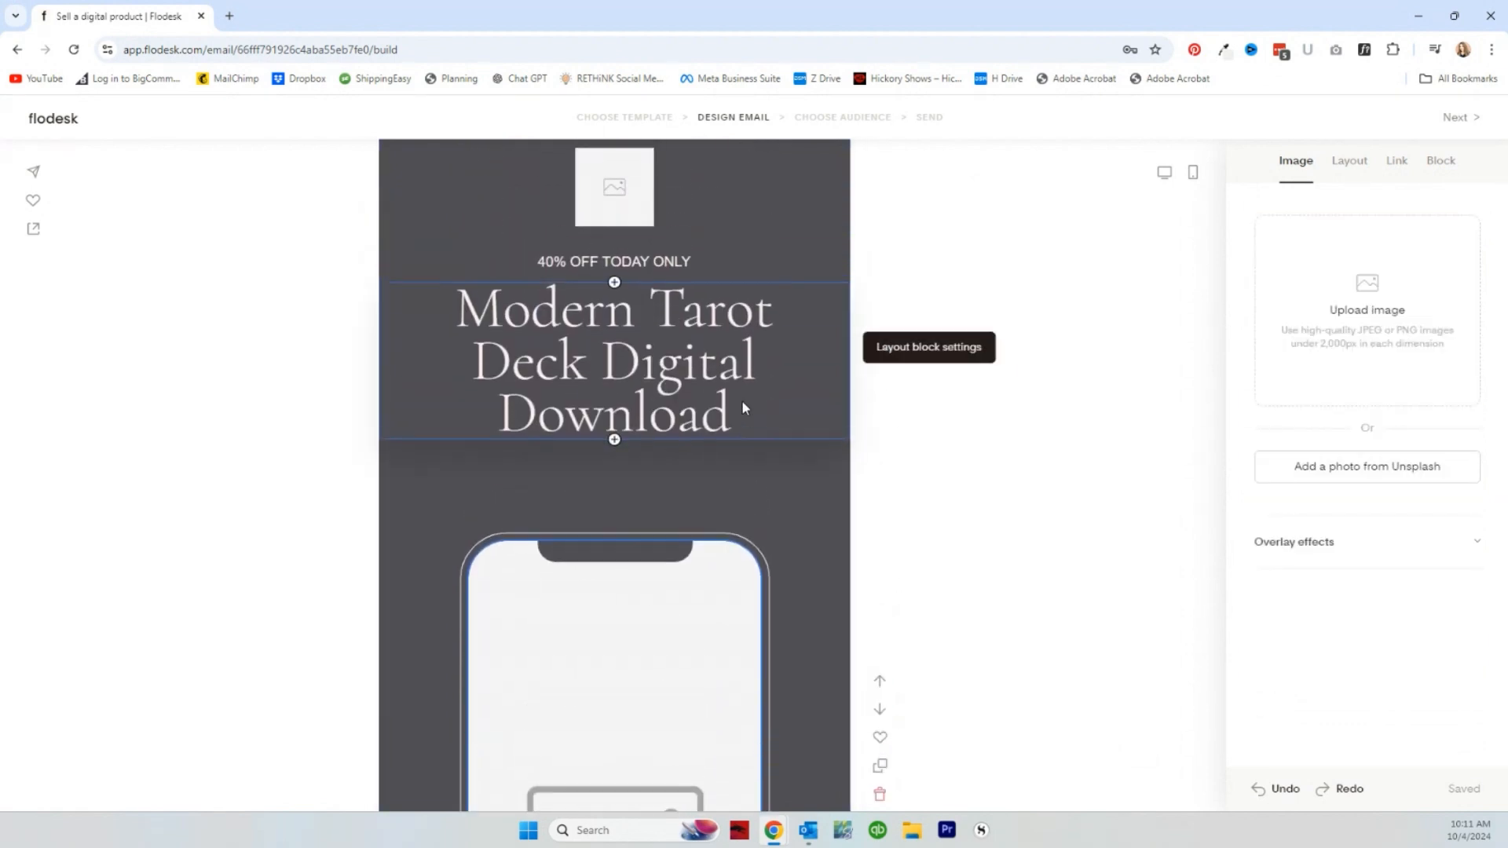
scroll(742, 407, "down", 10)
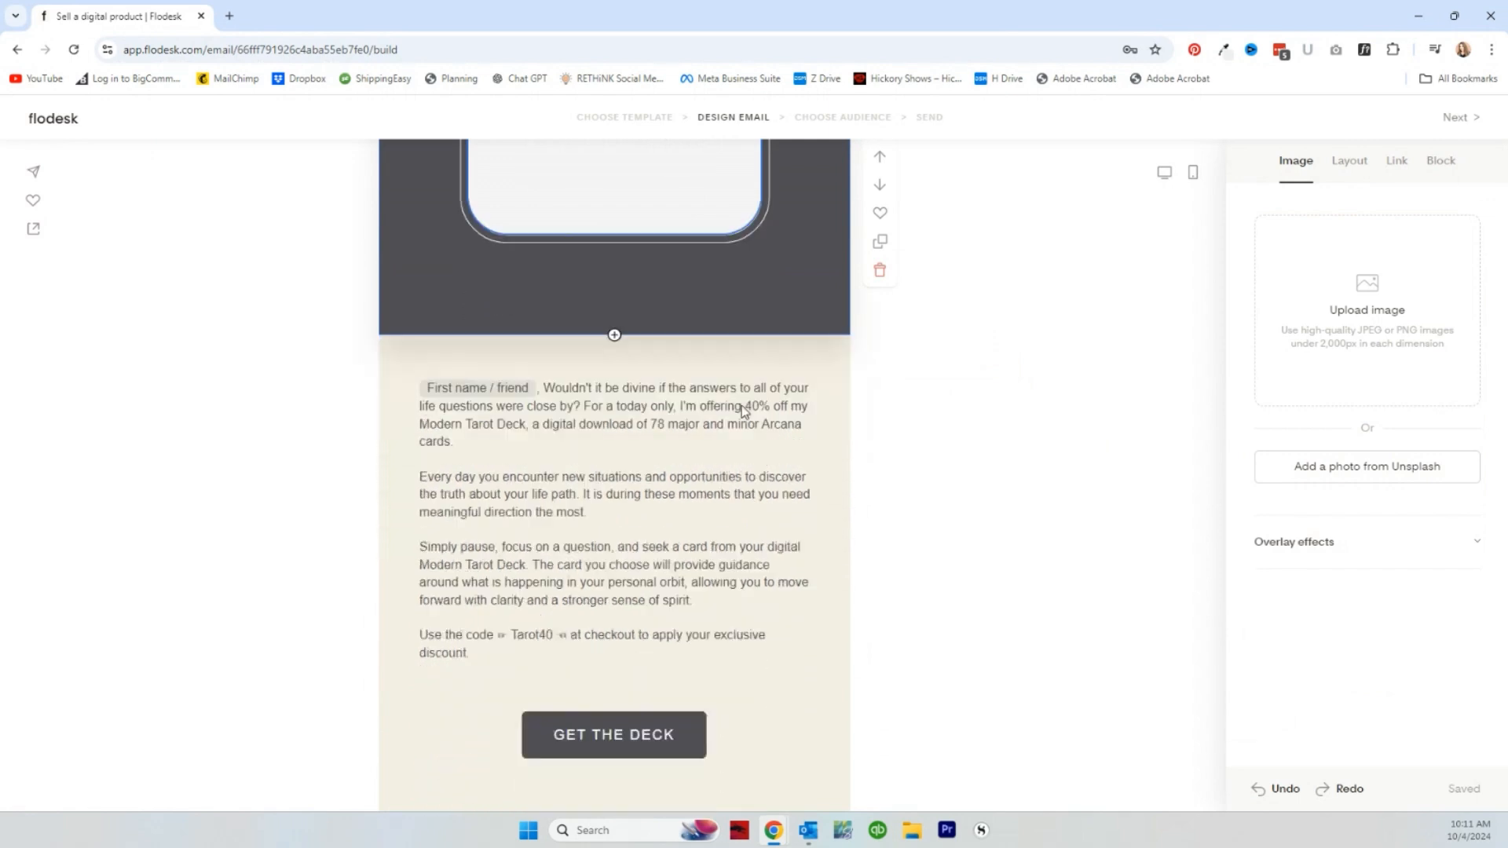
scroll(745, 412, "down", 1)
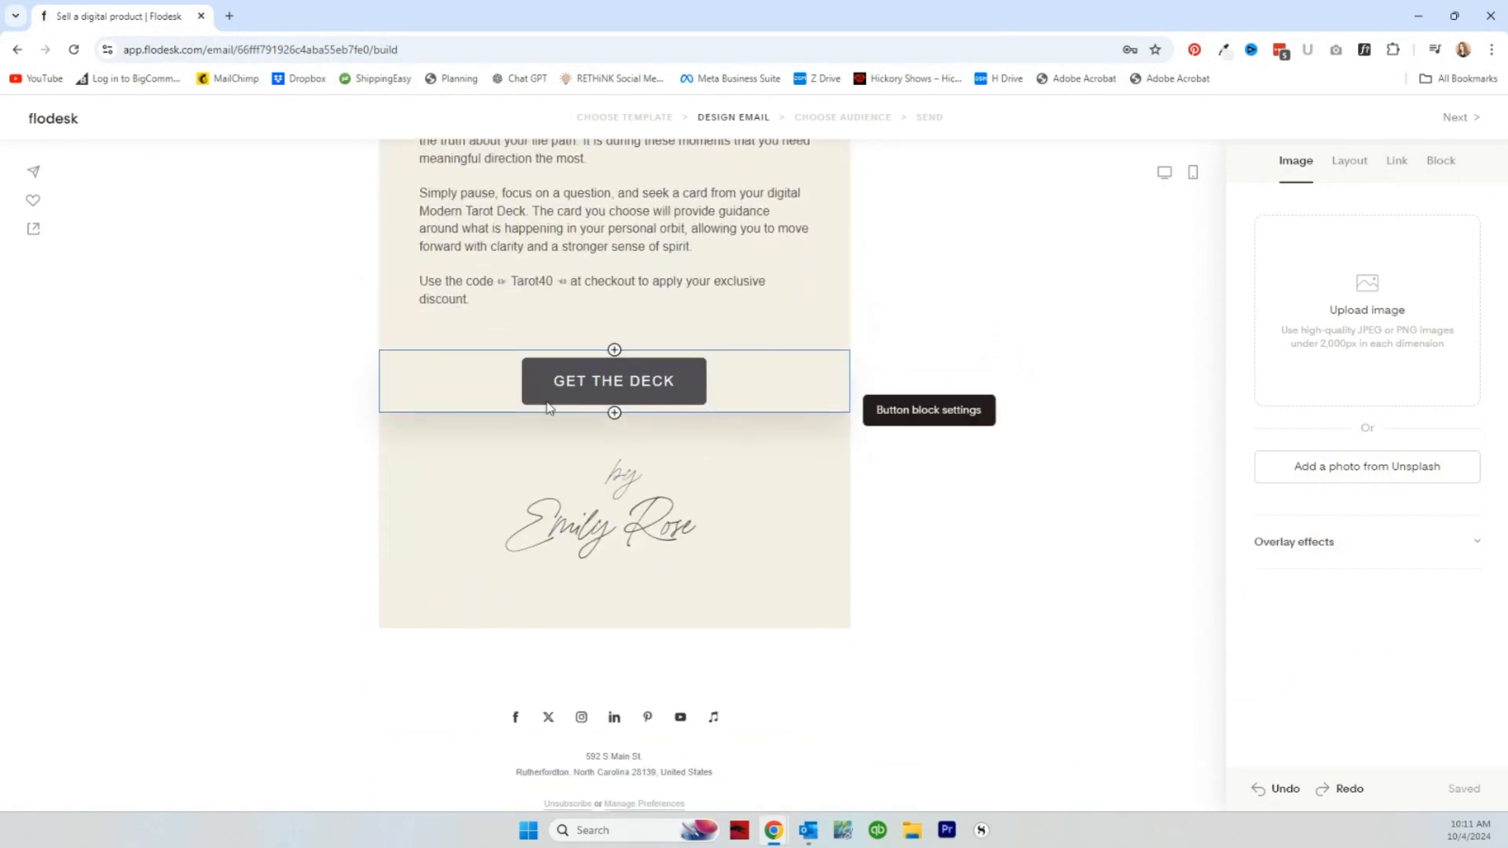
left_click(610, 397)
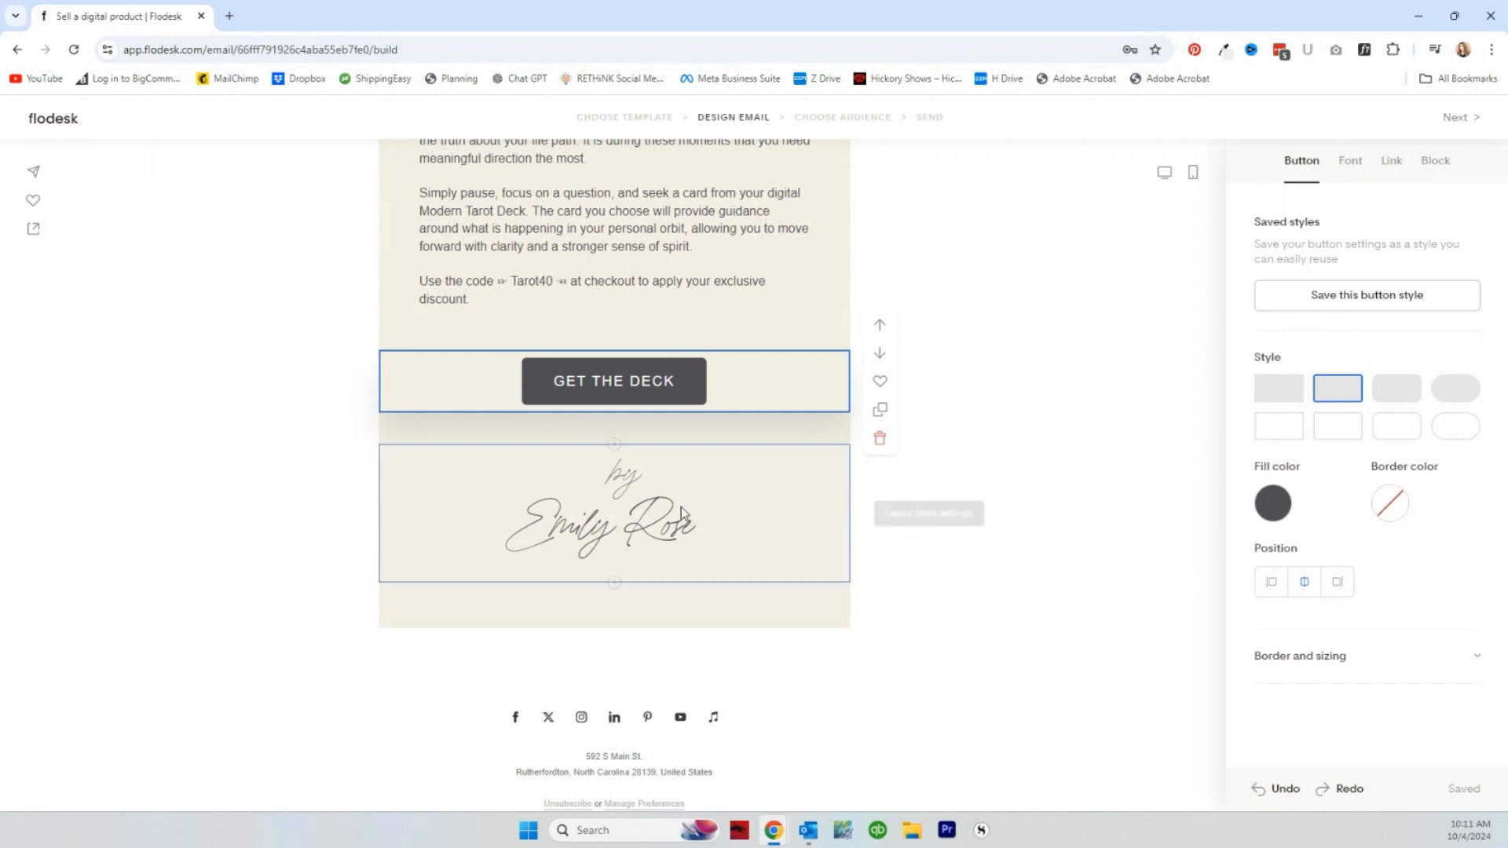
scroll(660, 530, "up", 2)
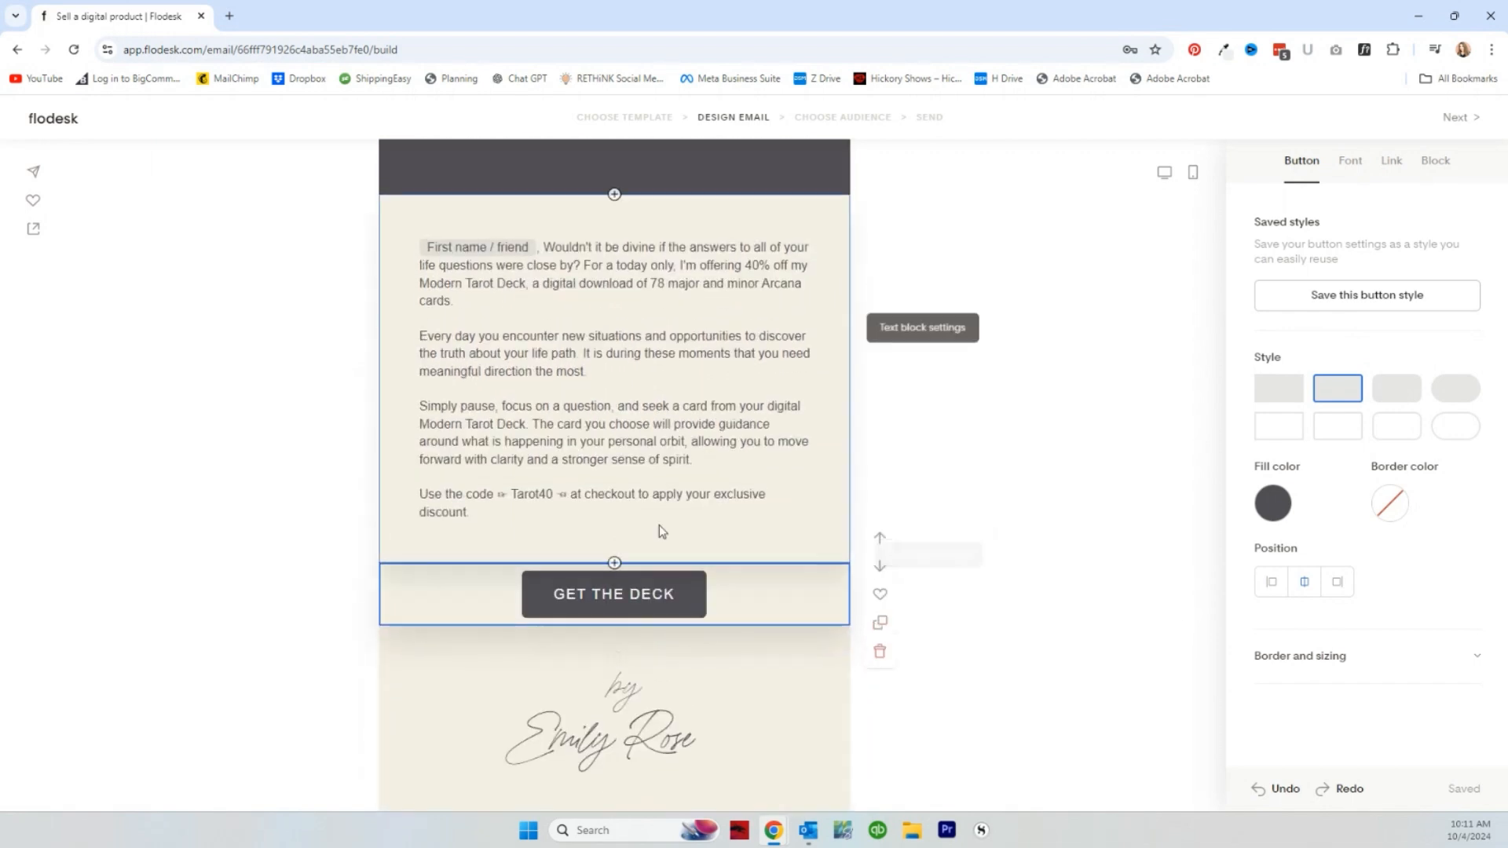
scroll(533, 288, "up", 2)
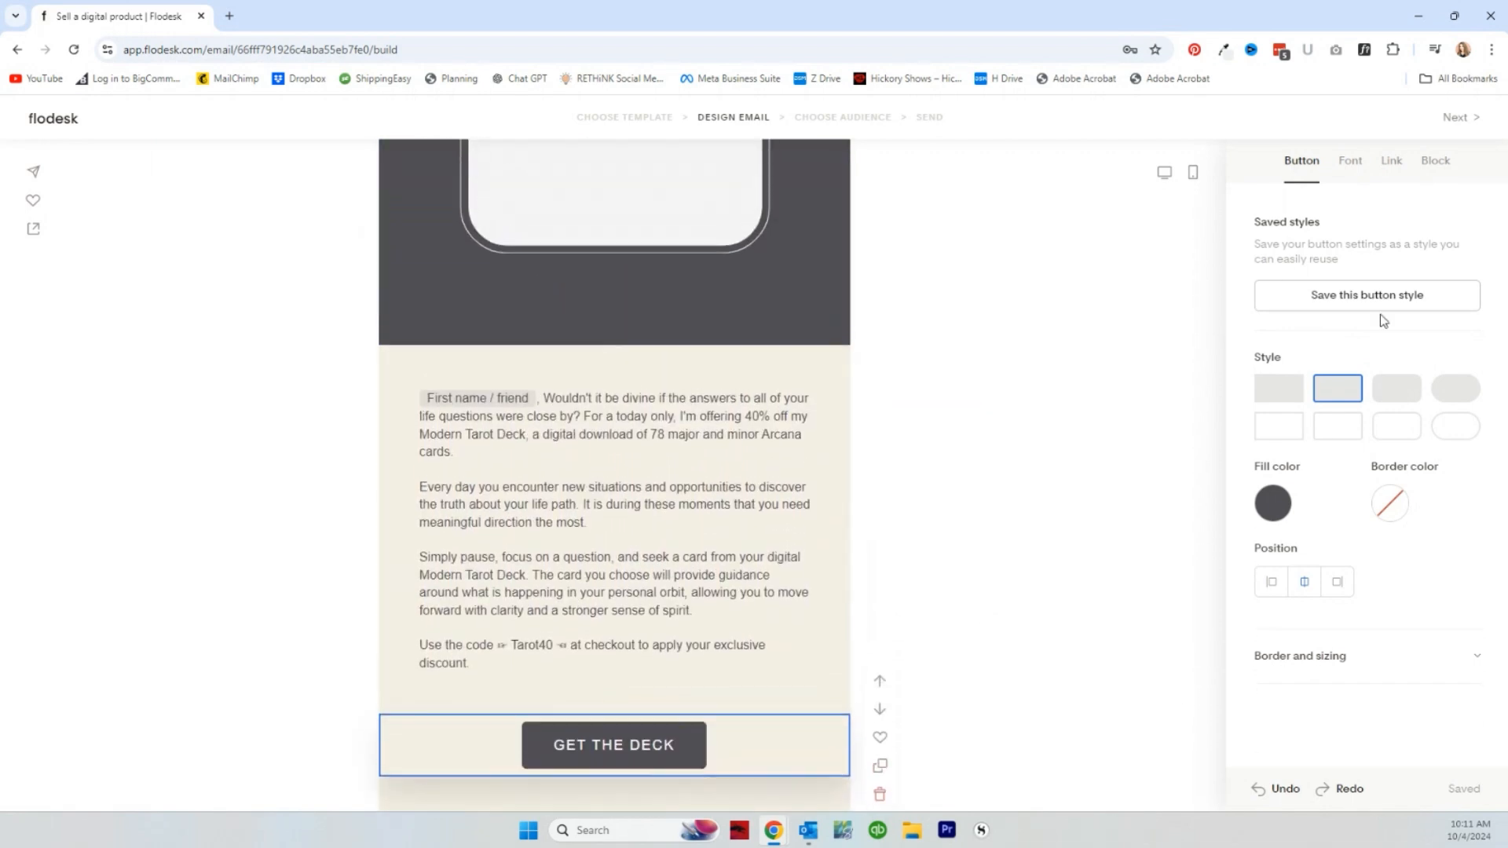
left_click(1385, 164)
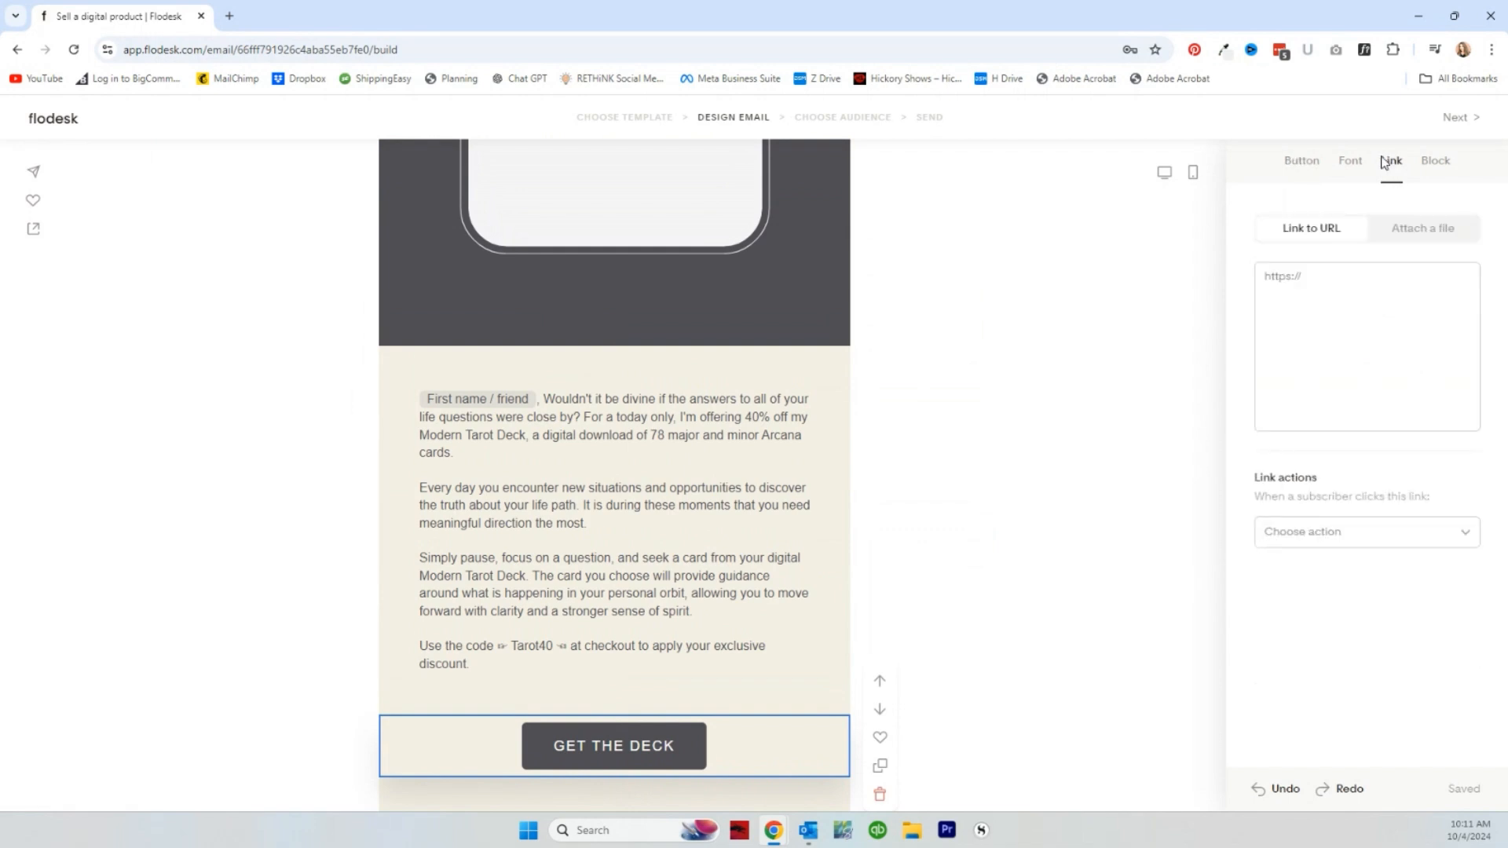
left_click(1384, 542)
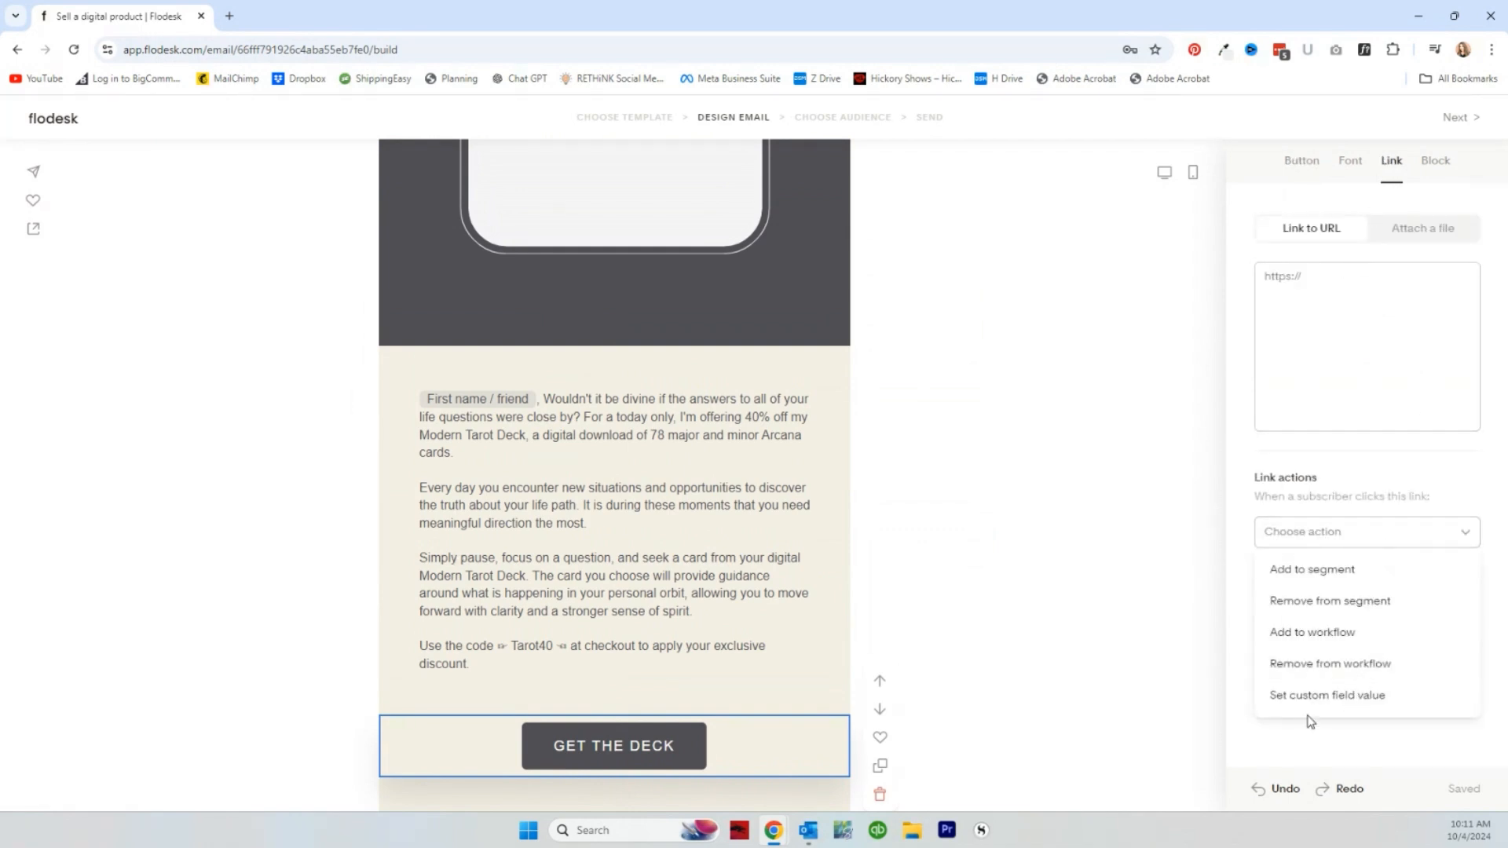